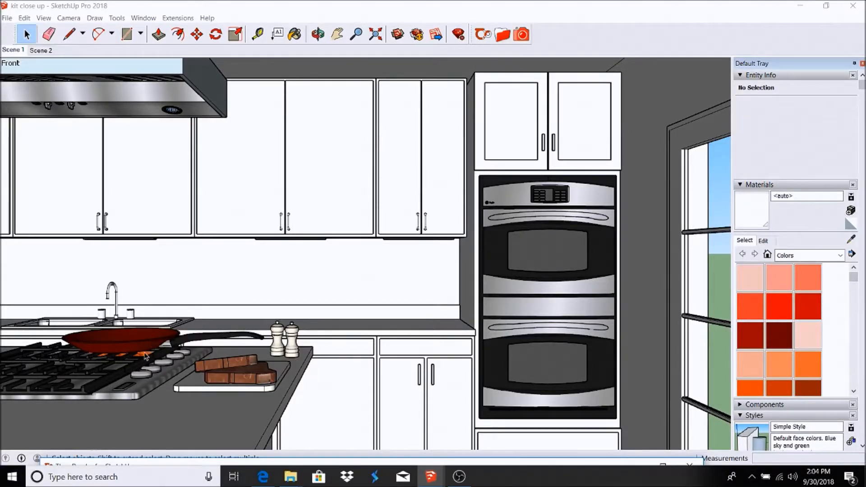
# Examine the frying pan over the burner flames and the steaks up close, and restore the Scene 1 view
pyautogui.scroll(10, 145, 357)
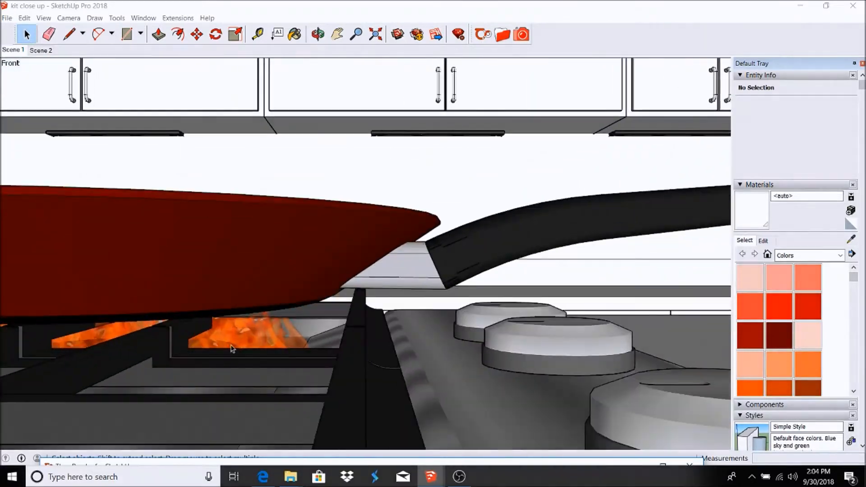
pyautogui.scroll(-10, 231, 348)
pyautogui.scroll(8, 316, 363)
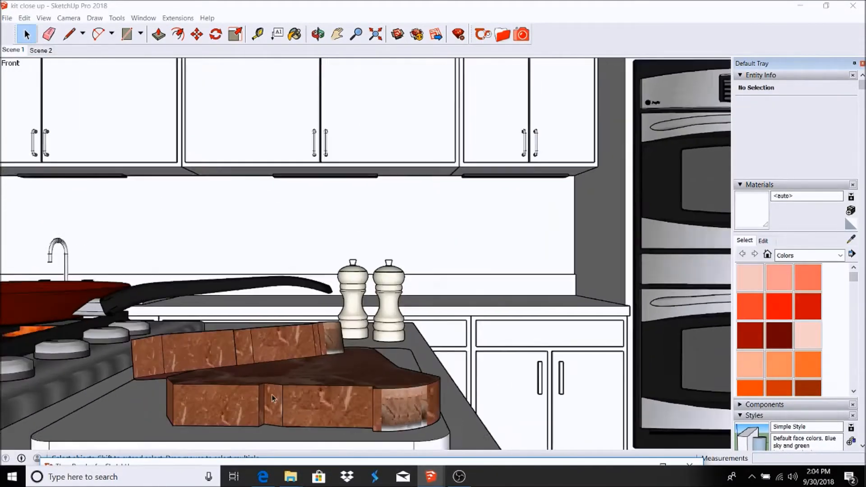
pyautogui.scroll(-5, 273, 398)
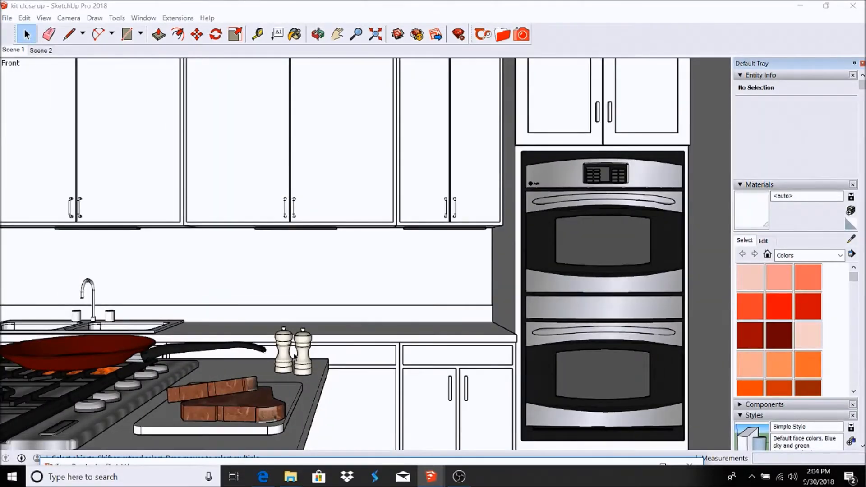
pyautogui.scroll(-3, 300, 354)
pyautogui.scroll(5, 300, 354)
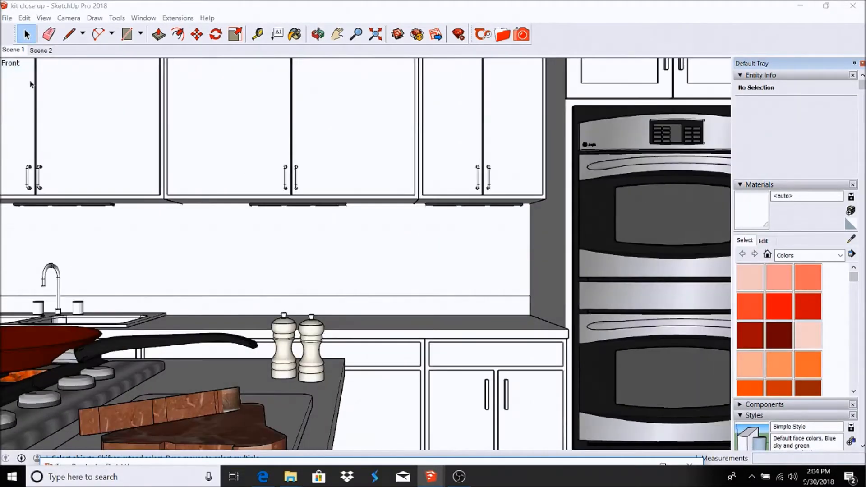
pyautogui.click(12, 50)
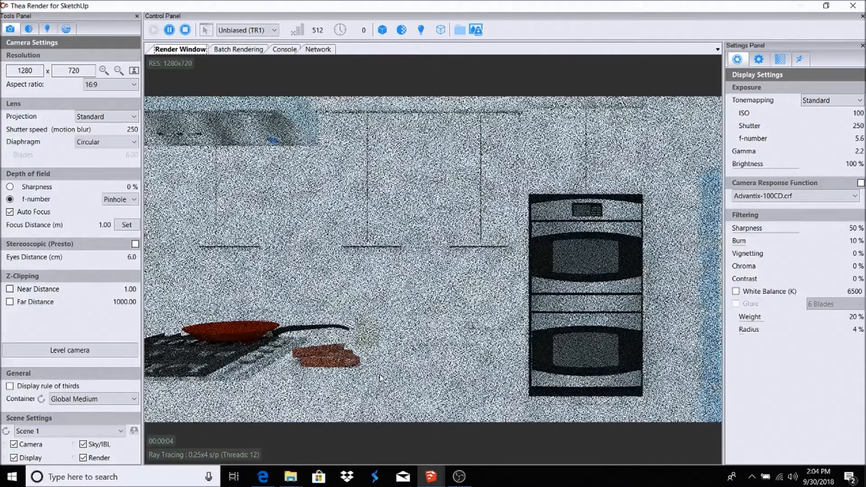
# Review the unbiased test render of Scene 1 and return to the kitchen model
pyautogui.scroll(1, 381, 378)
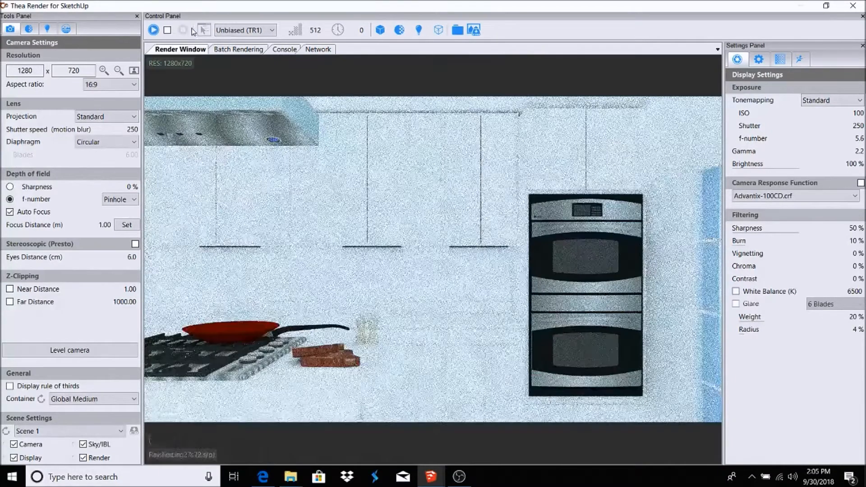
pyautogui.click(827, 6)
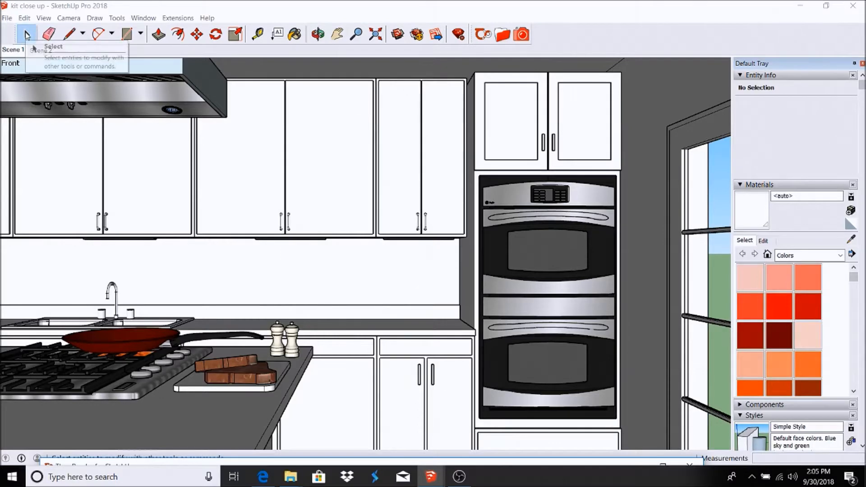
# Paint both doors of the upper cabinet beside the ovens with the Matte_Black material from Thea's Matte library
pyautogui.doubleClick(396, 141)
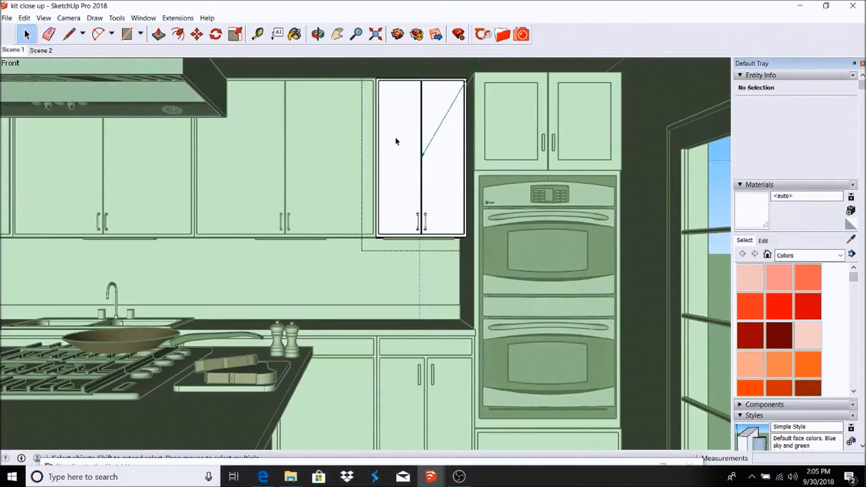
pyautogui.click(396, 142)
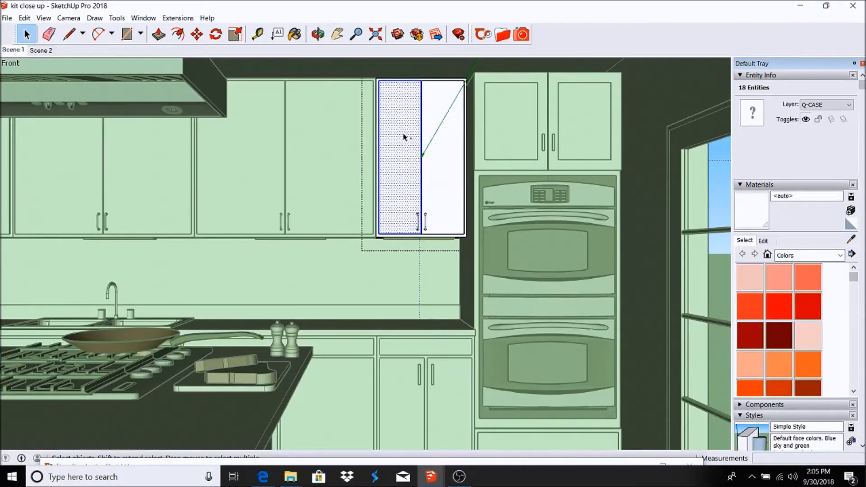
pyautogui.keyDown('ctrl'); pyautogui.click(437, 123); pyautogui.keyUp('ctrl')
pyautogui.click(503, 34)
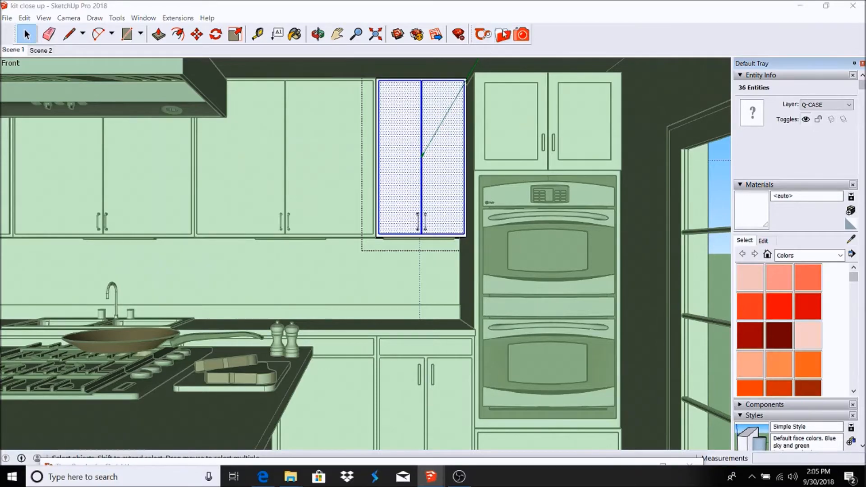
pyautogui.moveTo(137, 299); pyautogui.dragTo(101, 68)
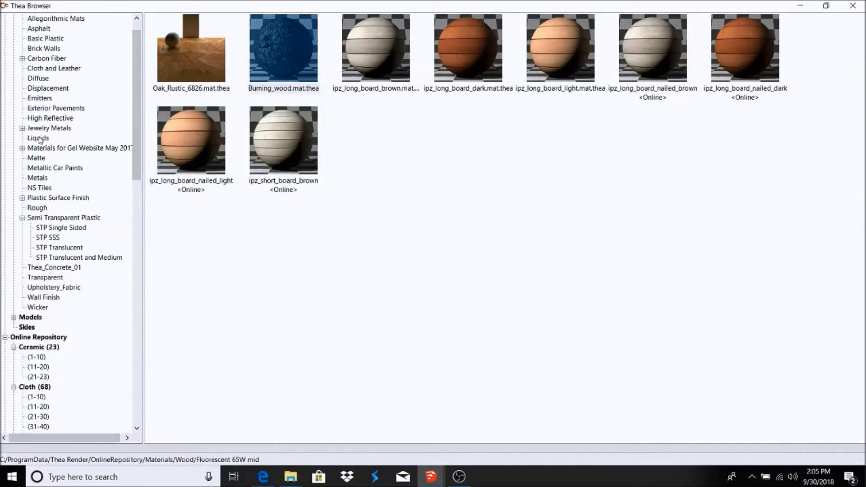
pyautogui.click(36, 158)
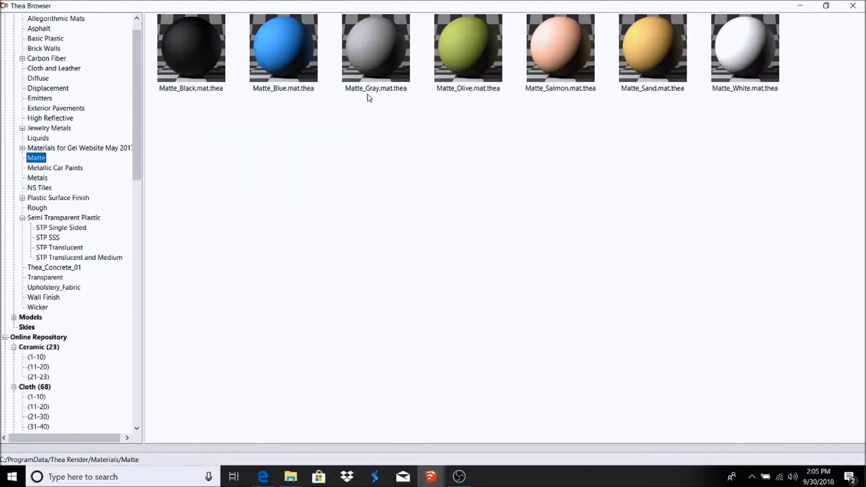
pyautogui.click(193, 36)
pyautogui.click(803, 6)
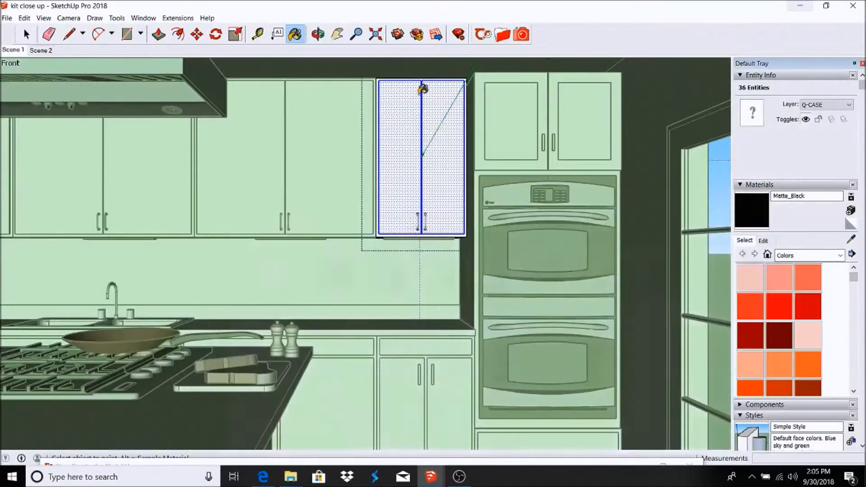
pyautogui.click(395, 111)
# Select both door handles of the black cabinet and load the Stainless Steel material from Thea's Metals library
pyautogui.scroll(3, 406, 171)
pyautogui.scroll(4, 443, 225)
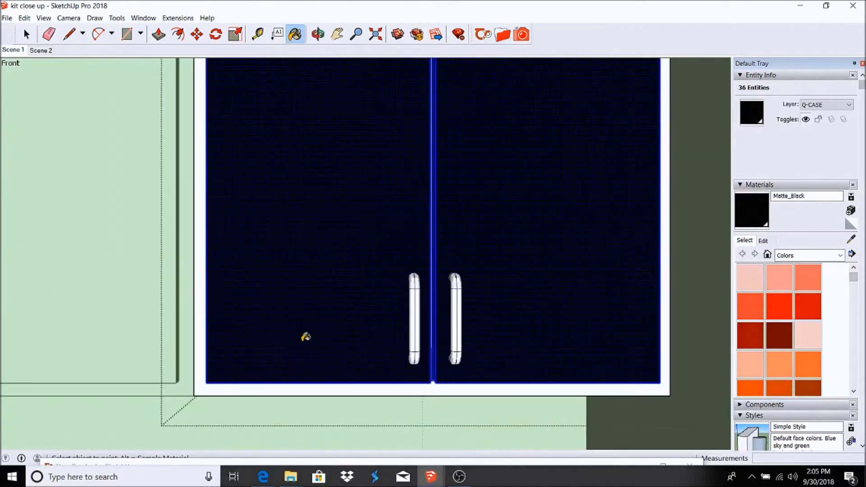
pyautogui.keyDown('shift'); pyautogui.tripleClick(389, 339); pyautogui.keyUp('shift')
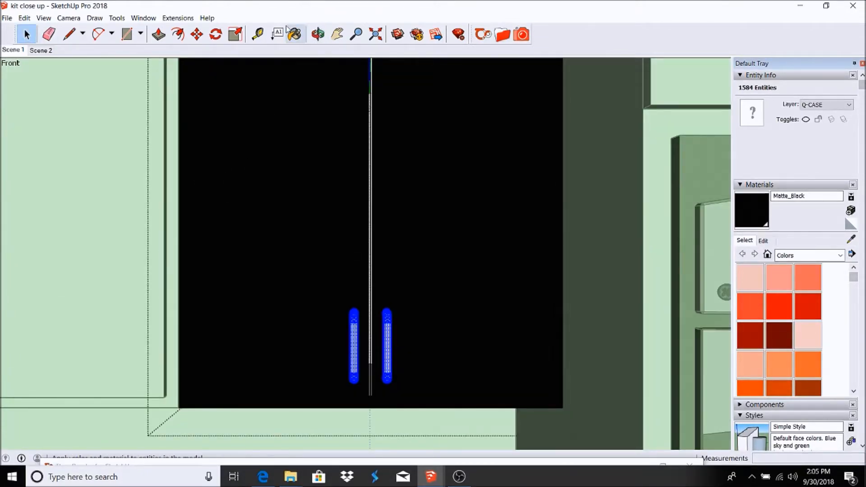
pyautogui.click(501, 34)
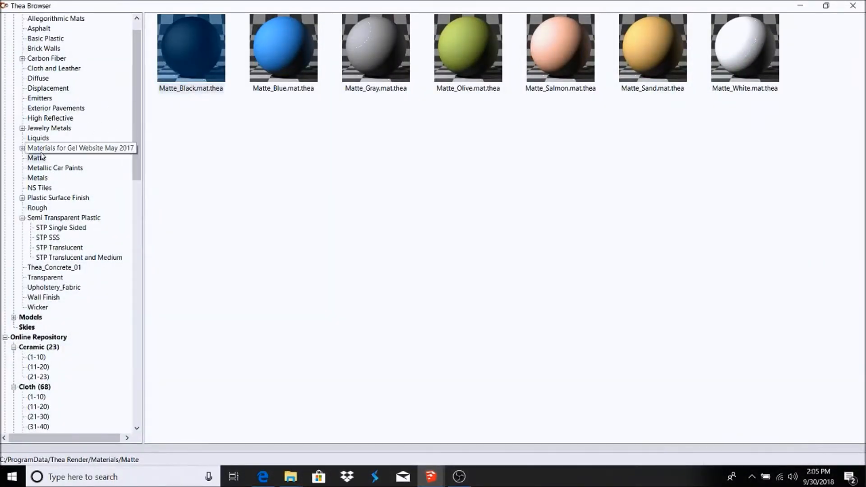
pyautogui.click(47, 179)
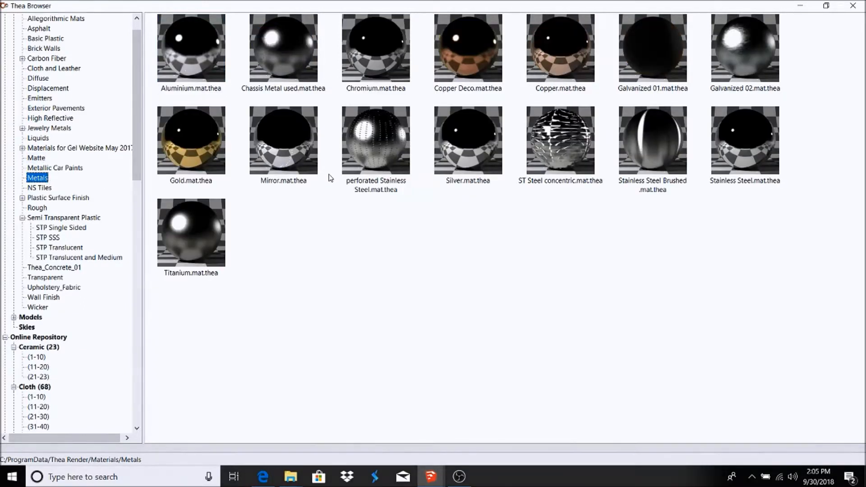
pyautogui.click(468, 131)
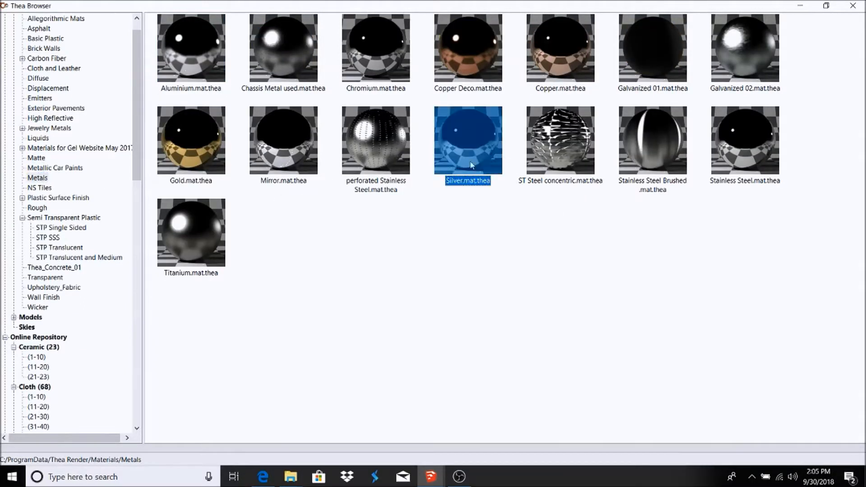
pyautogui.click(651, 142)
pyautogui.click(728, 149)
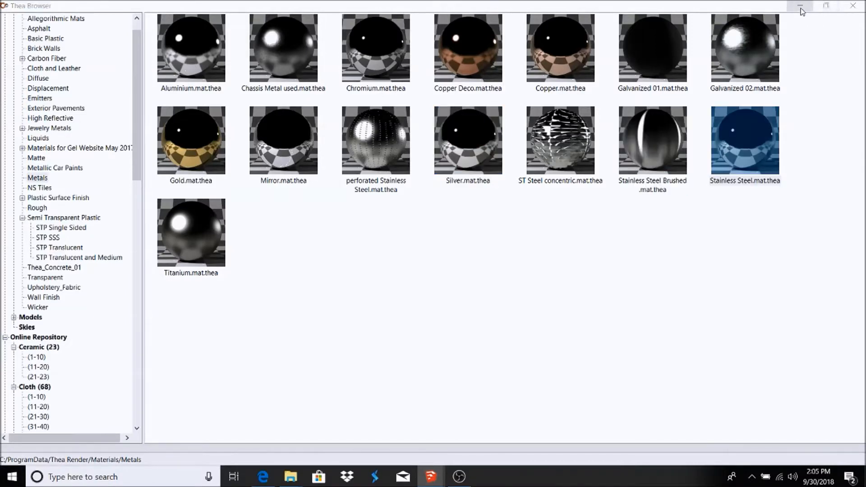
pyautogui.click(800, 6)
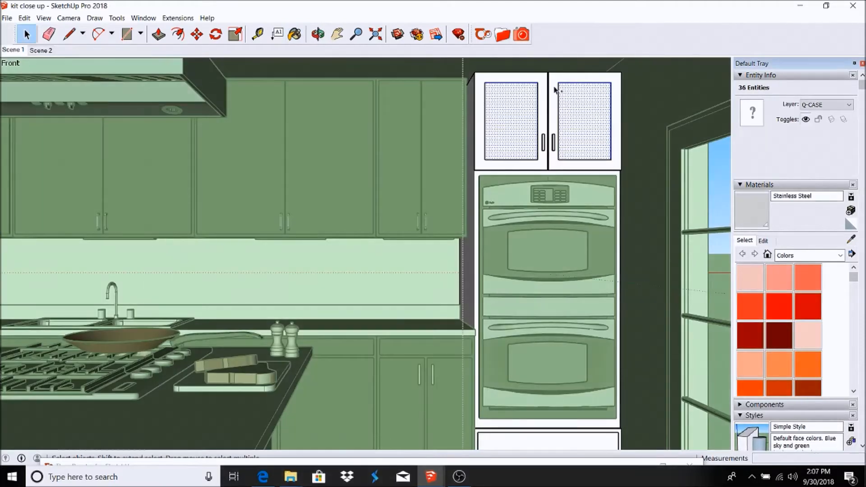
# Paint the tall oven cabinet and its doors with the Matte_Black material sampled from the upper cabinets
pyautogui.tripleClick(557, 86)
pyautogui.click(295, 34)
pyautogui.click(851, 240)
pyautogui.click(404, 149)
pyautogui.click(492, 117)
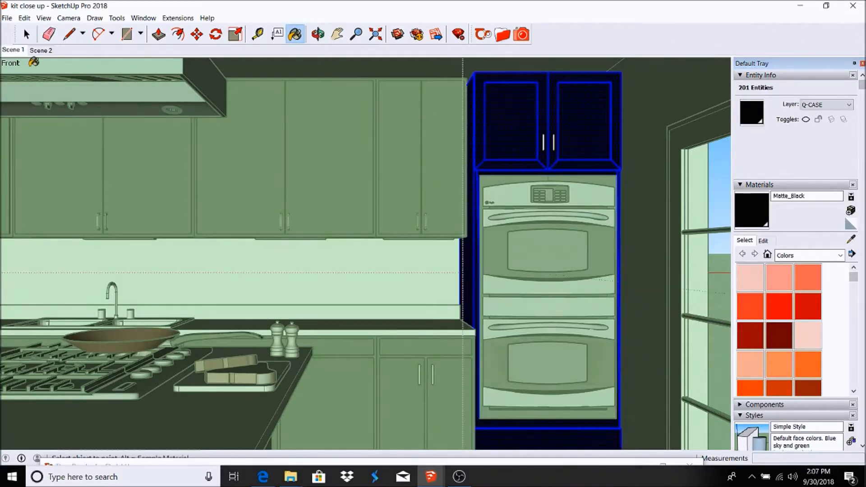
pyautogui.click(26, 34)
pyautogui.click(312, 161)
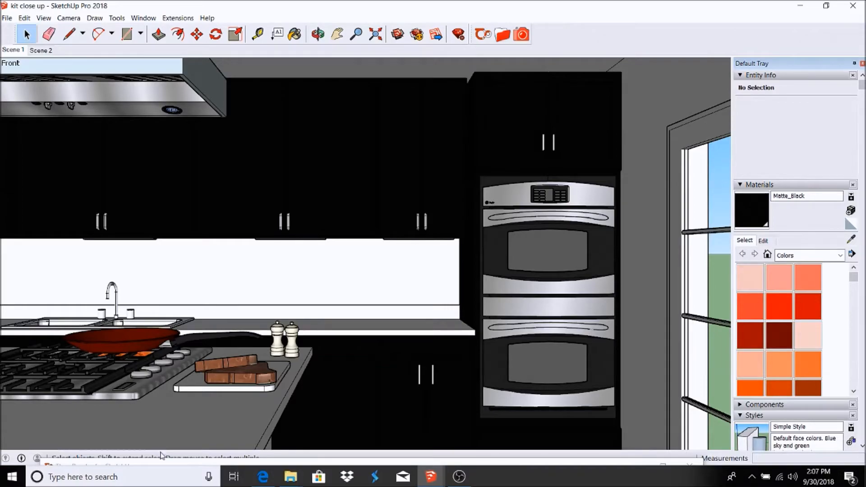
# Start a Thea test render of the kitchen with the black cabinets
pyautogui.moveTo(166, 464); pyautogui.dragTo(173, 1)
pyautogui.click(154, 31)
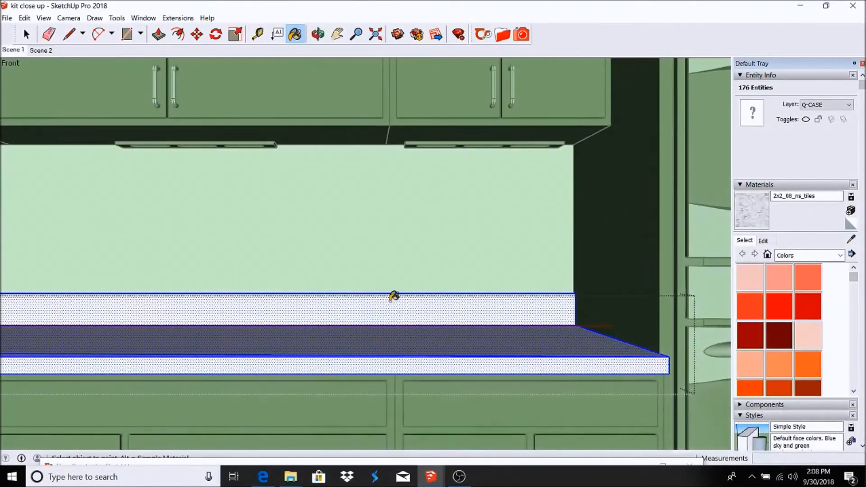
# Paint the back countertop and its upstand with the 2x2_08_ns_tiles material
pyautogui.click(393, 298)
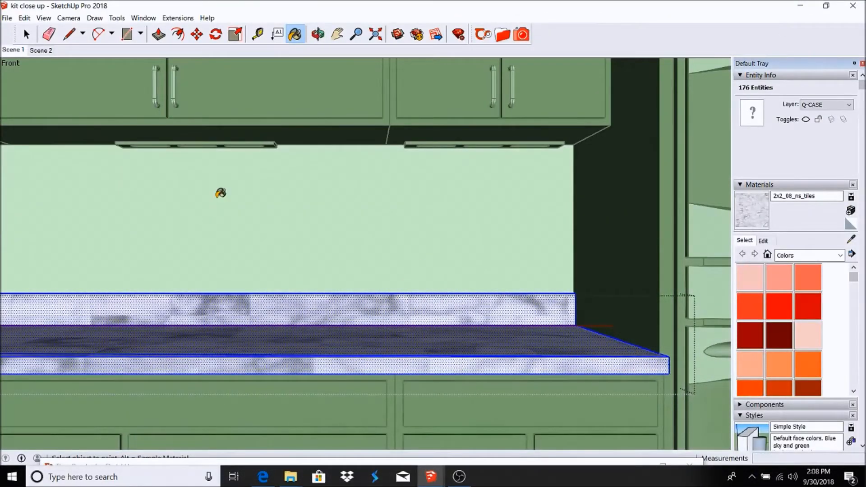
pyautogui.click(26, 35)
# Paint the wall between the countertop upstand and the upper cabinets with concrete_15 from the Thea_Concrete_01 library
pyautogui.click(216, 224)
pyautogui.tripleClick(274, 223)
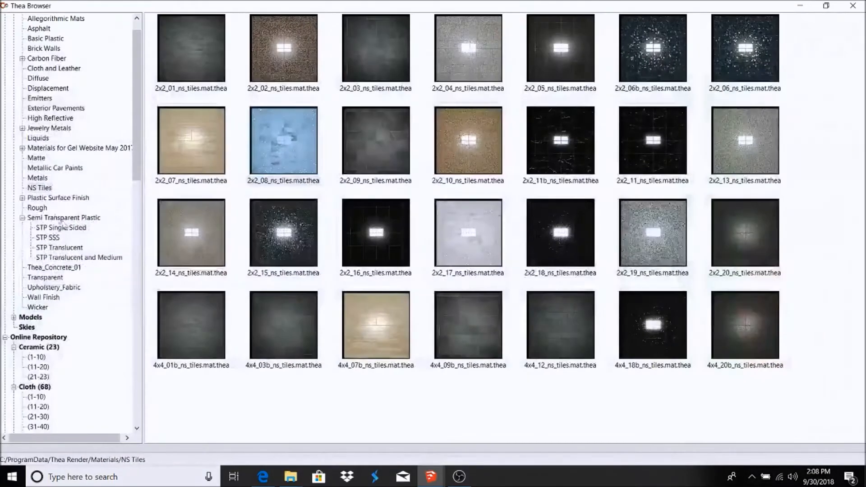
pyautogui.click(53, 268)
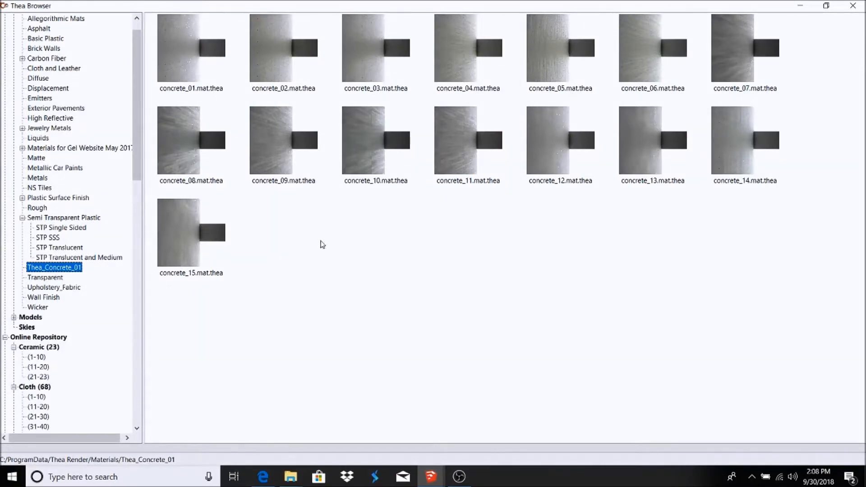
pyautogui.click(177, 243)
pyautogui.click(853, 6)
pyautogui.click(286, 208)
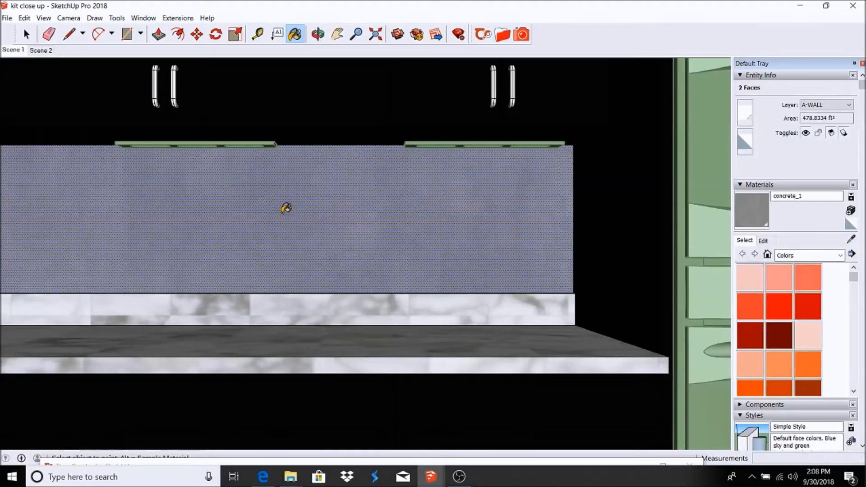
pyautogui.click(36, 51)
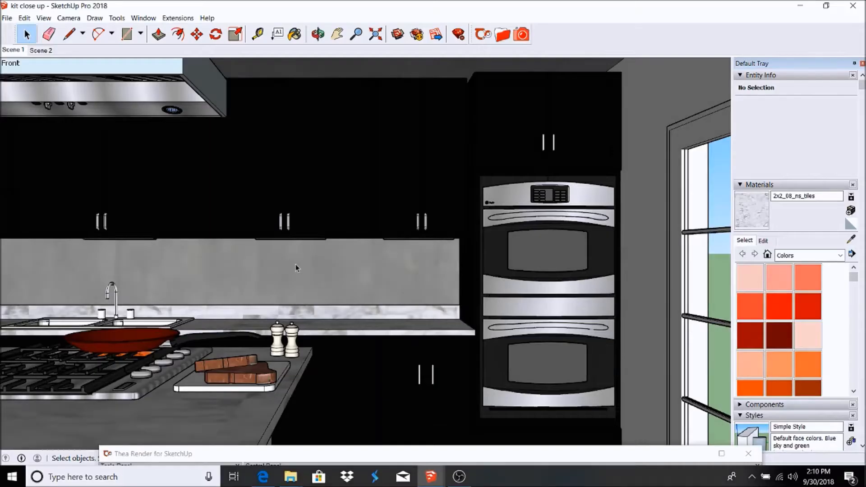
# Paint the lens faces of the under-cabinet light with the Fluorescent 65W mid material
pyautogui.scroll(5, 522, 219)
pyautogui.moveTo(477, 228); pyautogui.dragTo(356, 84, button='middle')
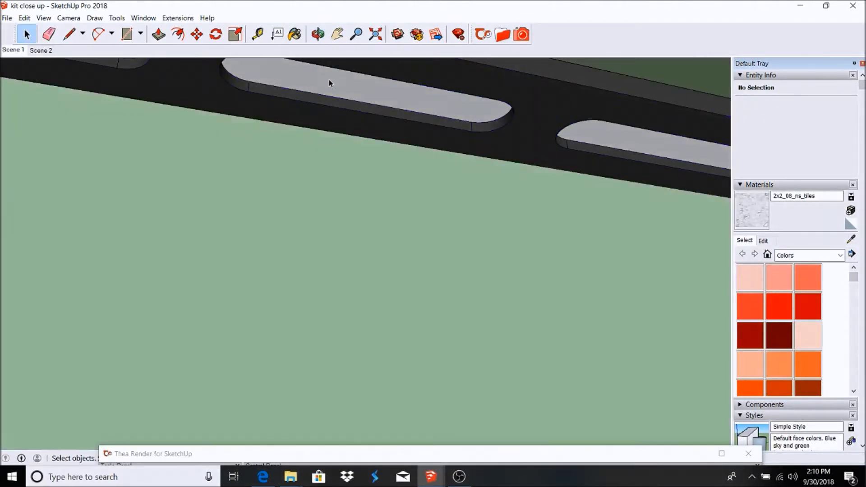
pyautogui.tripleClick(329, 79)
pyautogui.click(329, 79)
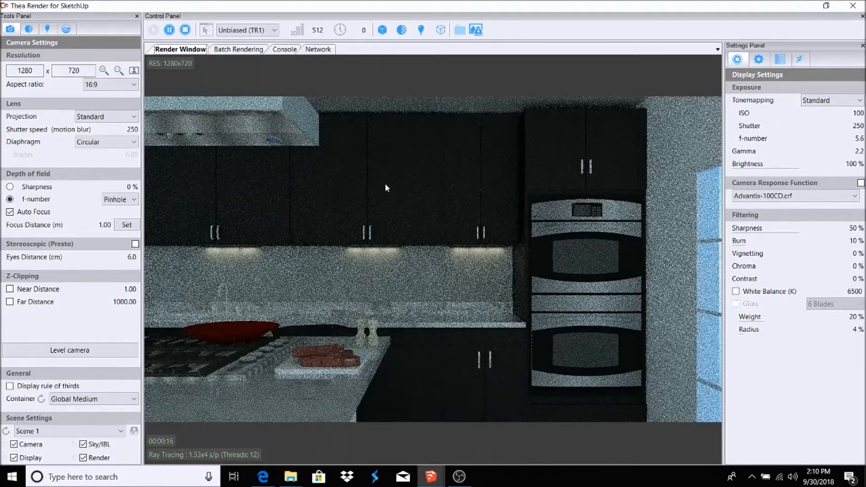
# Stop the test render of the under-cabinet lighting and return to the kitchen model
pyautogui.click(169, 30)
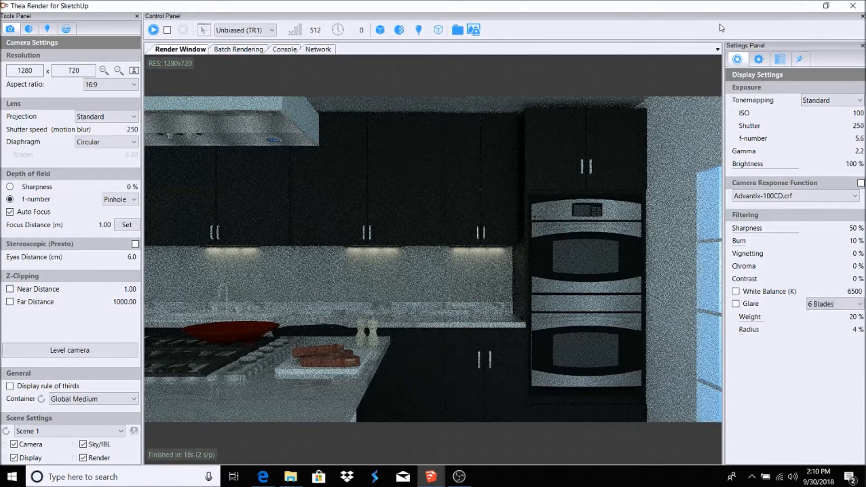
pyautogui.click(826, 5)
# Copy the under-cabinet light strip, paste it in place and move the copy along the cabinets, end to end with the adjoining strip
pyautogui.scroll(5, 324, 264)
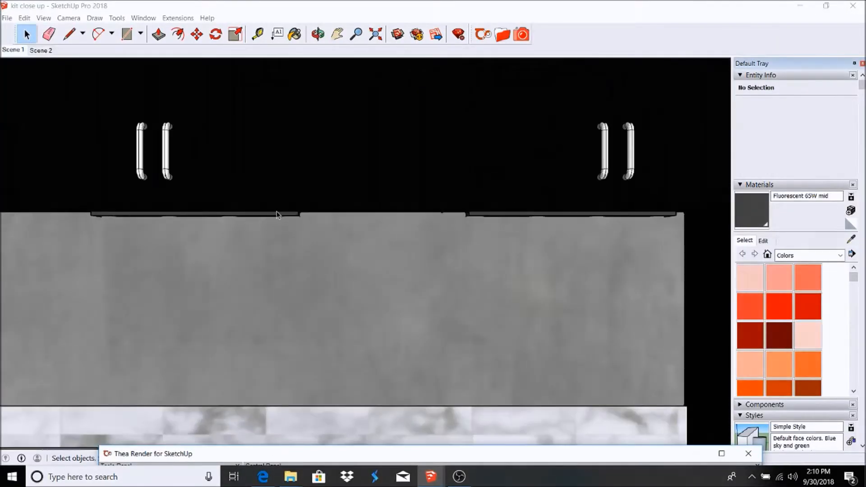
pyautogui.click(277, 213)
pyautogui.scroll(2, 373, 223)
pyautogui.scroll(-5, 227, 127)
pyautogui.press('m')
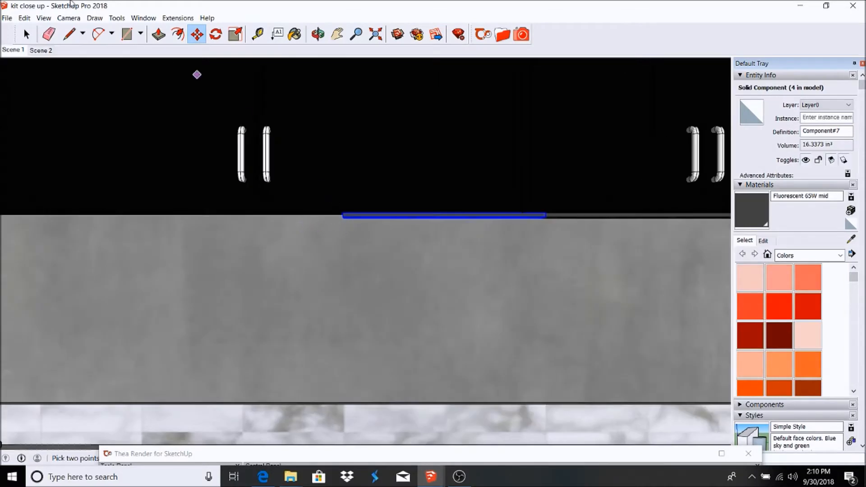
pyautogui.click(24, 17)
pyautogui.click(39, 67)
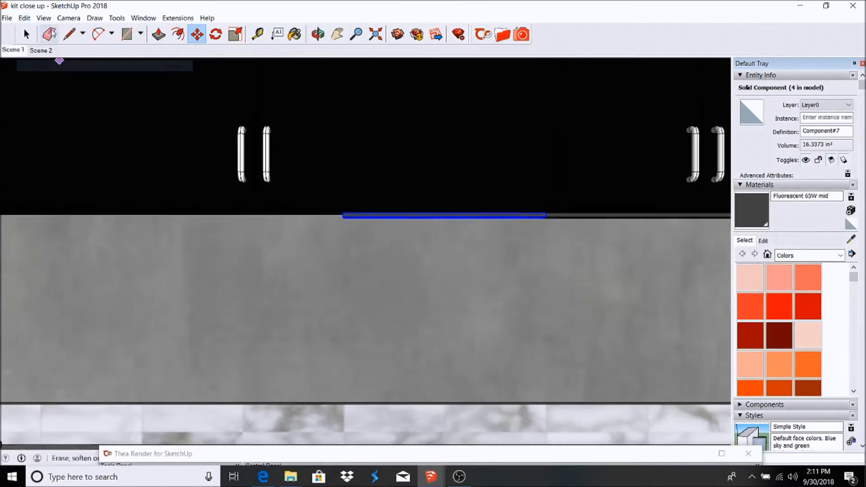
pyautogui.click(24, 17)
pyautogui.click(52, 88)
pyautogui.scroll(1, 498, 191)
pyautogui.click(550, 218)
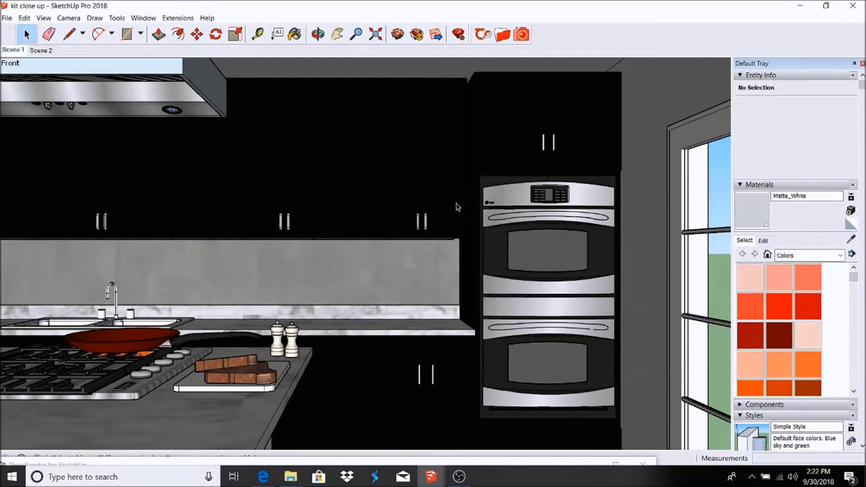
# Paint both doors and the frame of the upper cabinet beside the oven tower with GoldenOak from the online Wood repository
pyautogui.doubleClick(431, 163)
pyautogui.tripleClick(432, 162)
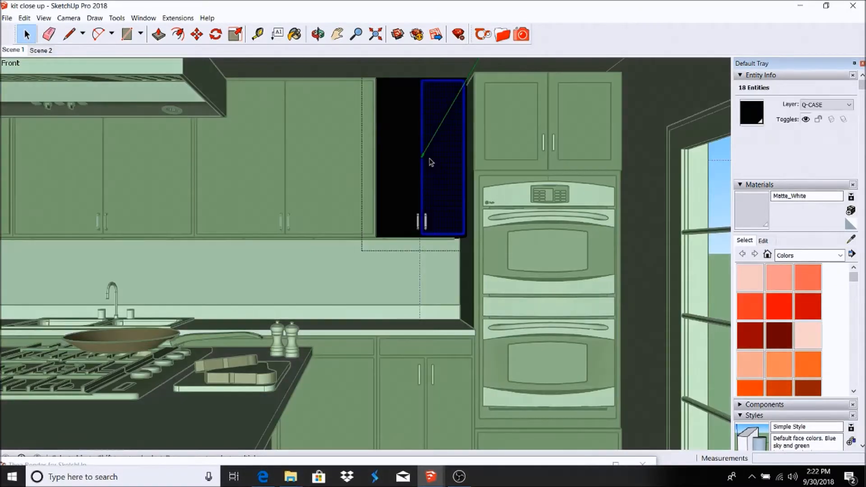
pyautogui.keyDown('shift'); pyautogui.tripleClick(414, 147); pyautogui.keyUp('shift')
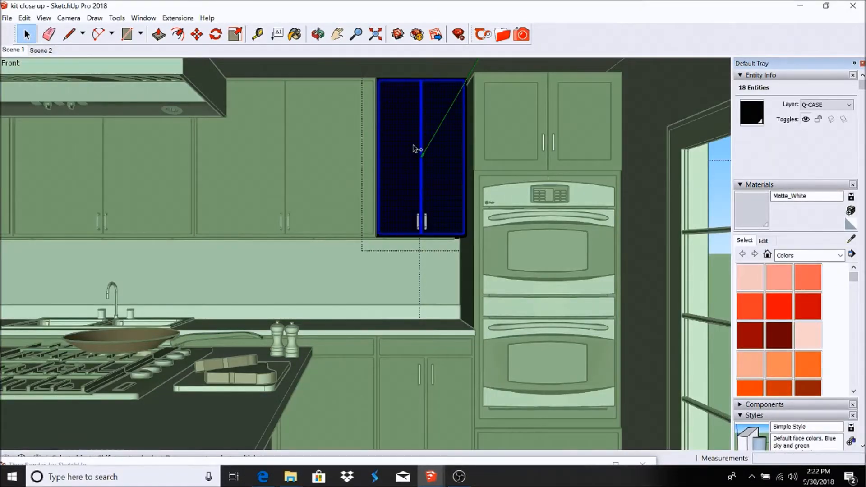
pyautogui.scroll(7, 403, 246)
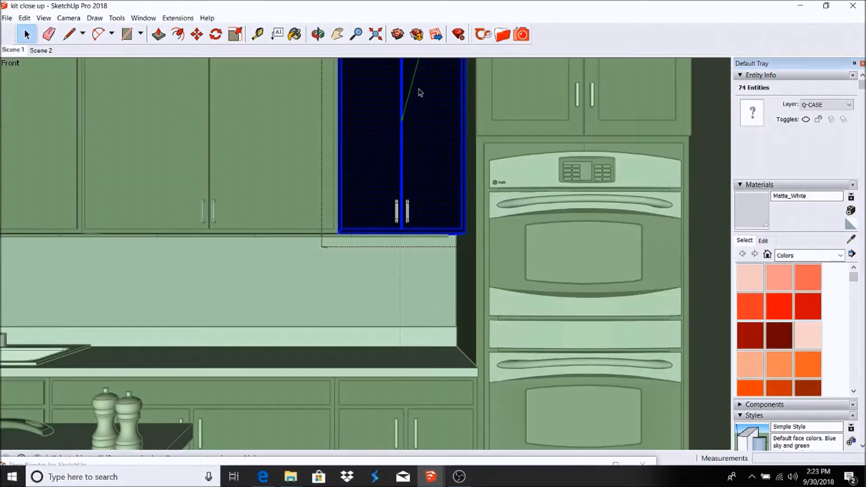
pyautogui.click(502, 34)
pyautogui.moveTo(136, 123); pyautogui.dragTo(127, 379)
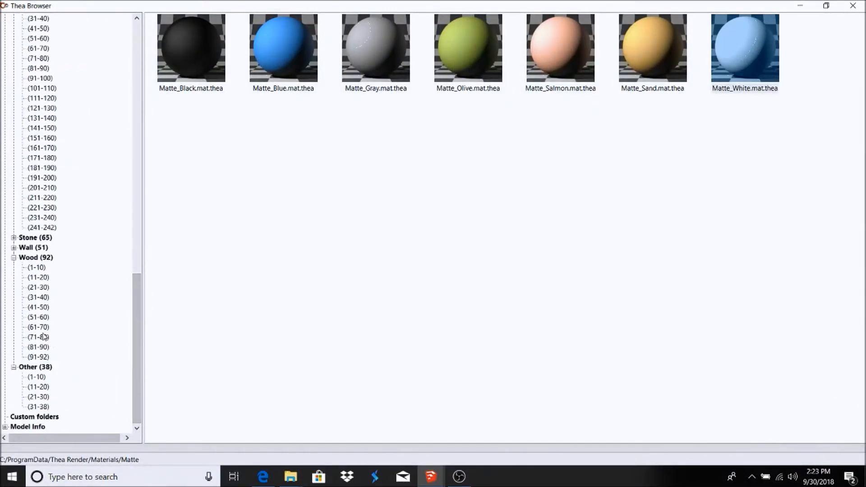
pyautogui.click(39, 307)
pyautogui.click(309, 38)
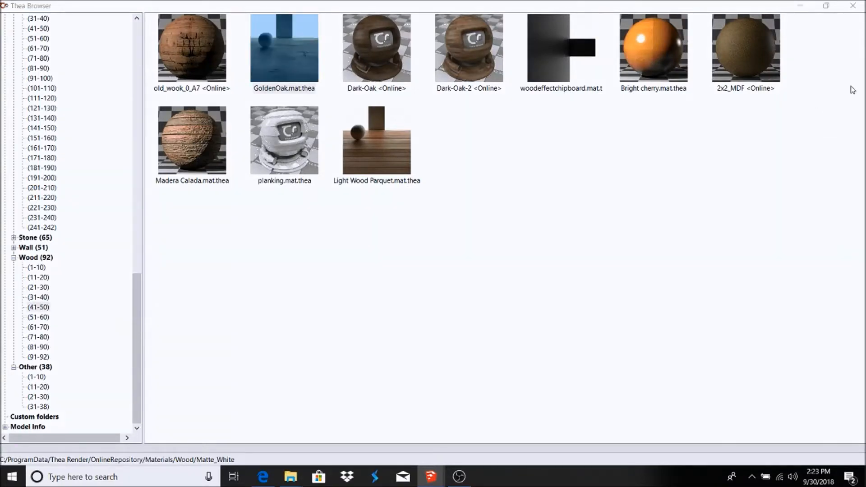
pyautogui.click(800, 5)
pyautogui.click(434, 166)
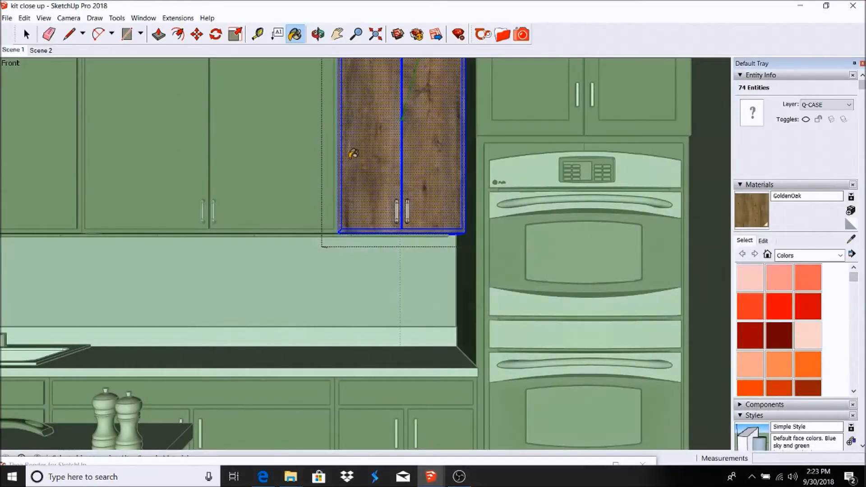
pyautogui.click(26, 34)
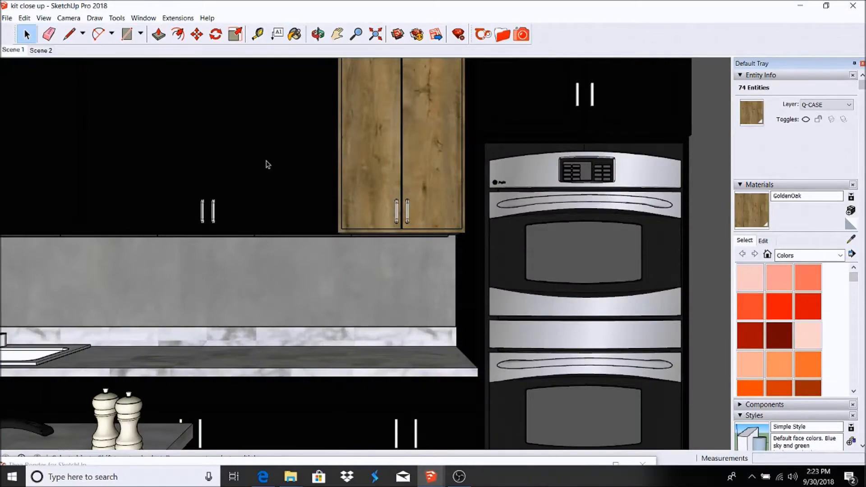
pyautogui.click(266, 163)
# Restore the Scene 1 view, run an Unbiased (TR1) test render of the oak cabinet and return to the model
pyautogui.click(13, 52)
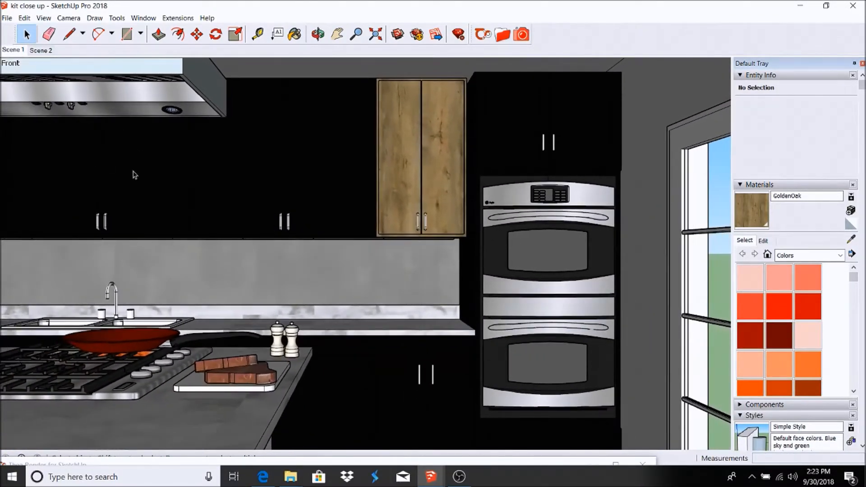
pyautogui.doubleClick(184, 465)
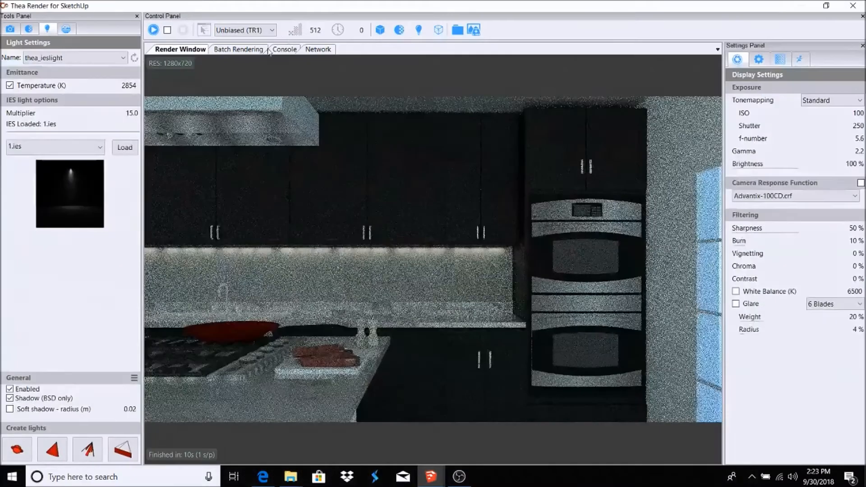
pyautogui.click(153, 31)
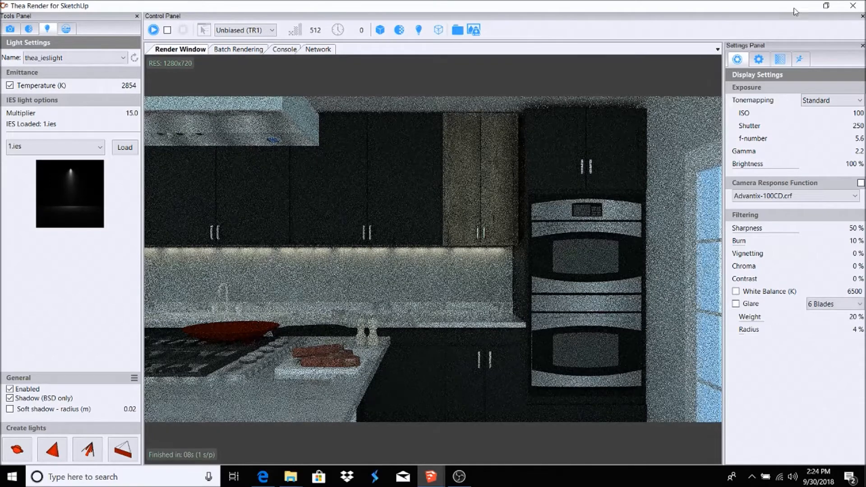
pyautogui.click(826, 6)
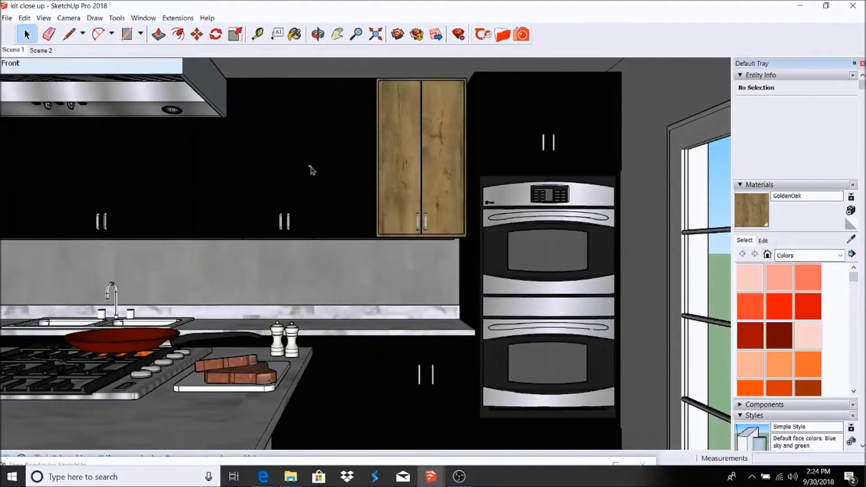
# Paint both doors and the frame of the upper cabinet between the range hood and the oak cabinet with GoldenOak
pyautogui.doubleClick(311, 170)
pyautogui.click(312, 170)
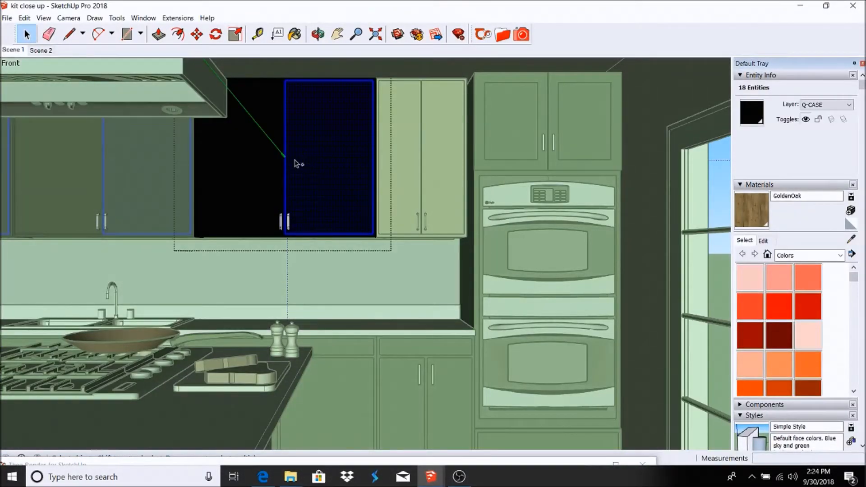
pyautogui.keyDown('shift'); pyautogui.click(267, 145); pyautogui.keyUp('shift')
pyautogui.scroll(3, 276, 217)
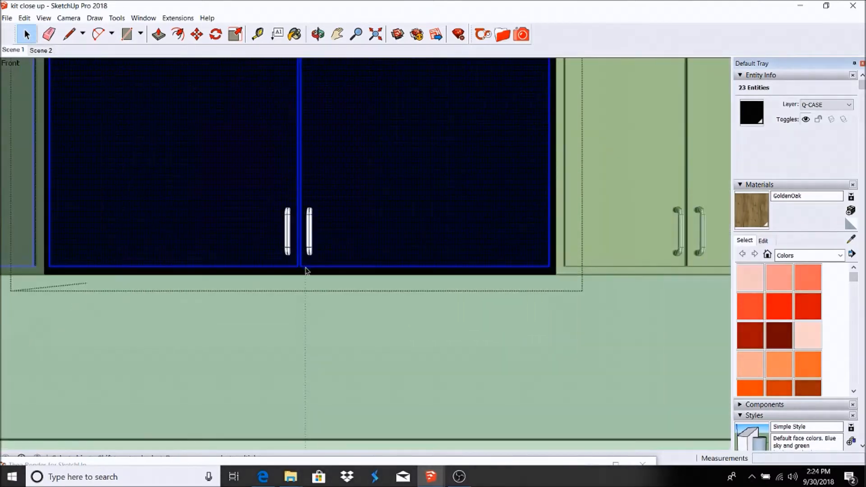
pyautogui.keyDown('shift'); pyautogui.click(307, 277); pyautogui.keyUp('shift')
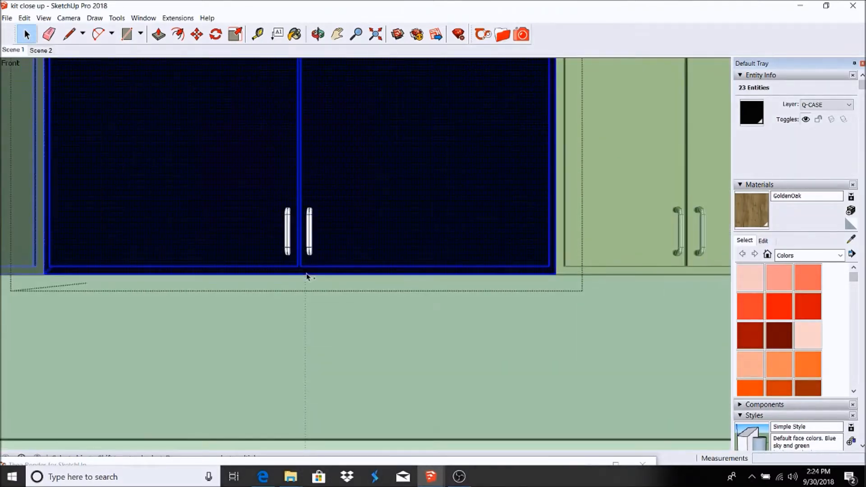
pyautogui.click(295, 35)
pyautogui.click(269, 94)
pyautogui.scroll(-5, 226, 115)
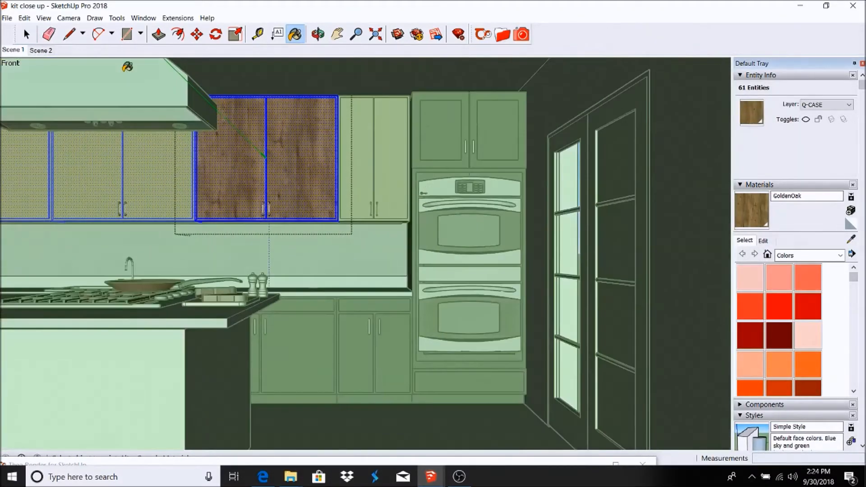
pyautogui.click(26, 35)
pyautogui.scroll(3, 383, 327)
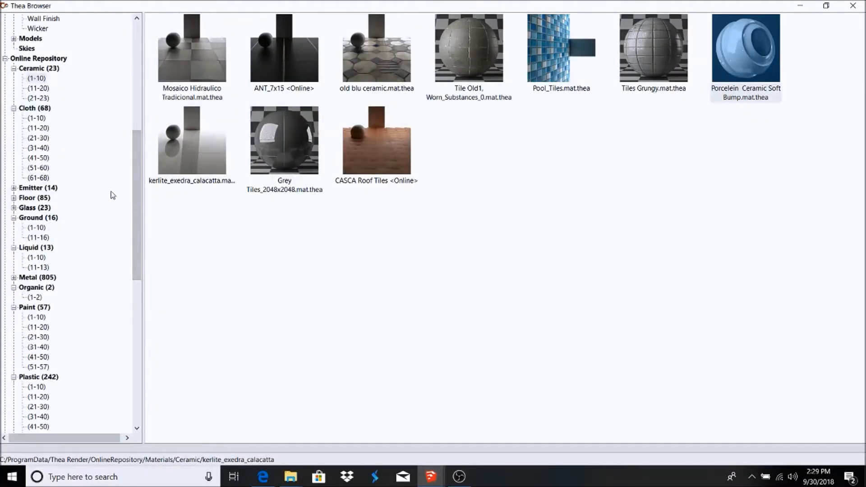
# Paint the range hood with the Stainless Steel Brushed material
pyautogui.moveTo(141, 223); pyautogui.dragTo(135, 108)
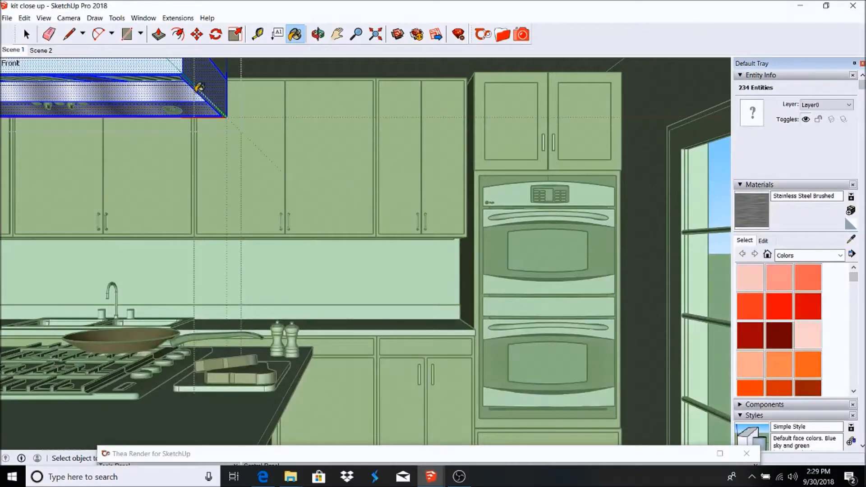
pyautogui.click(198, 89)
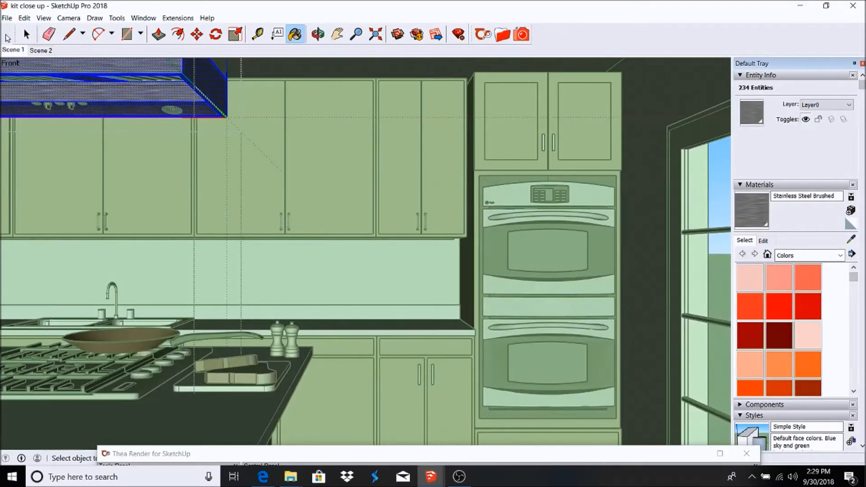
pyautogui.click(23, 36)
pyautogui.scroll(2, 57, 126)
pyautogui.scroll(-3, 153, 171)
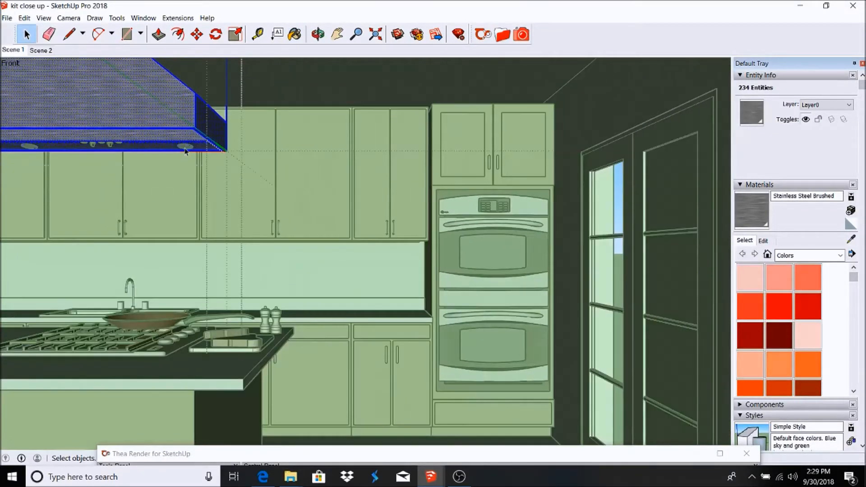
# Paint the range hood with the plain Stainless Steel material from the Thea Metals folder
pyautogui.click(503, 34)
pyautogui.doubleClick(747, 140)
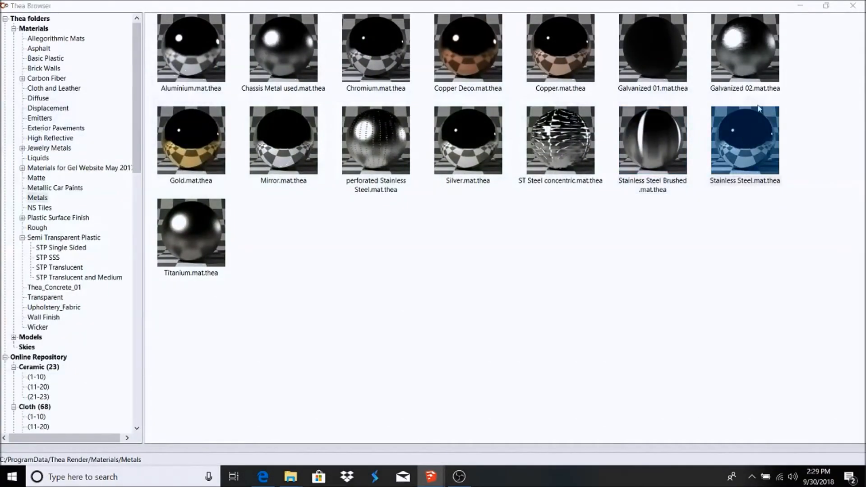
pyautogui.click(802, 7)
pyautogui.click(178, 121)
# Paint the body of the cooktop with the same Stainless Steel material
pyautogui.press('space')
pyautogui.click(272, 317)
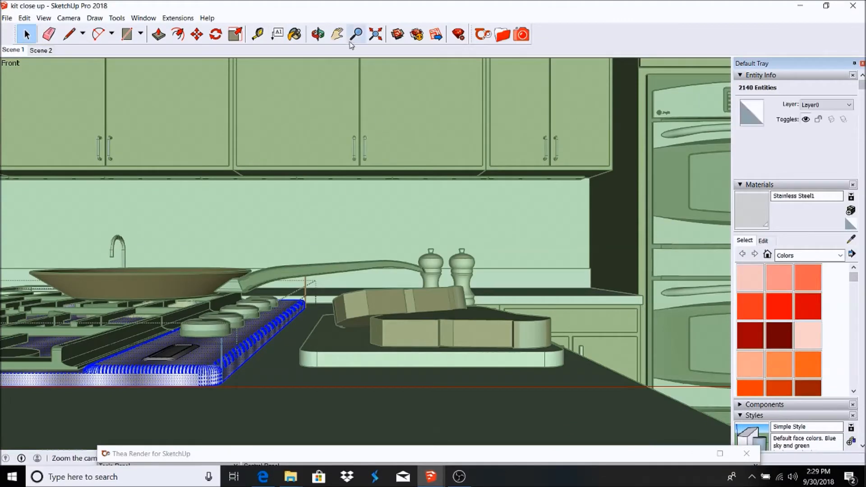
pyautogui.click(295, 35)
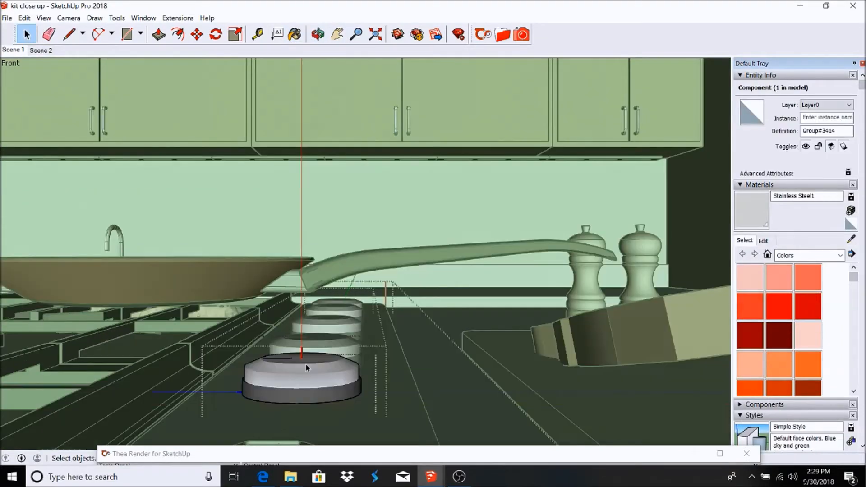
# Paint the upper surface of the cooktop's control knobs with Galvanized 01 from the Thea Metals folder
pyautogui.doubleClick(306, 368)
pyautogui.click(306, 368)
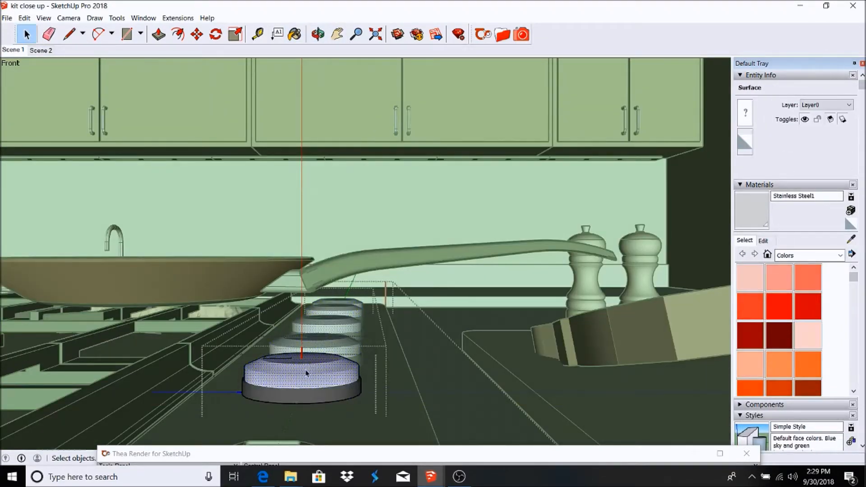
pyautogui.click(502, 34)
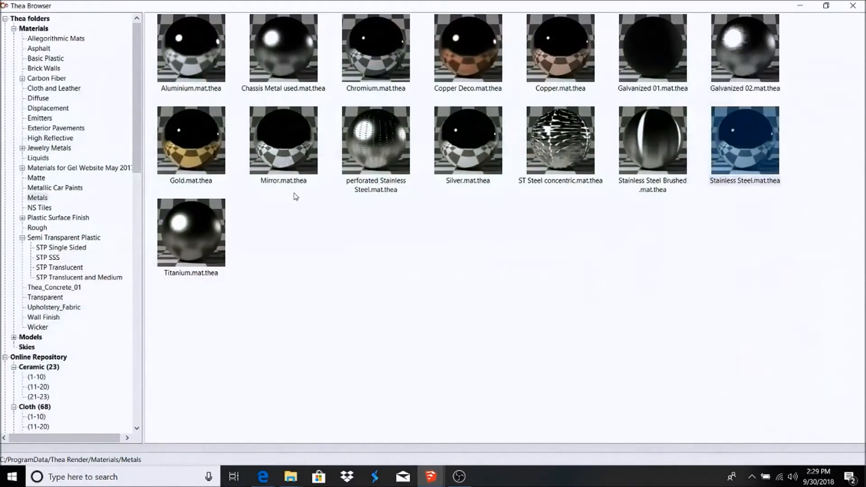
pyautogui.doubleClick(664, 54)
pyautogui.click(801, 6)
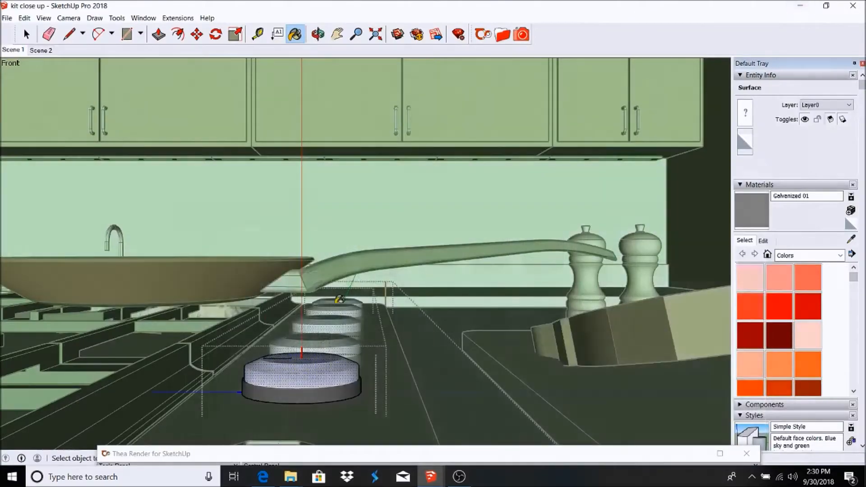
pyautogui.click(318, 370)
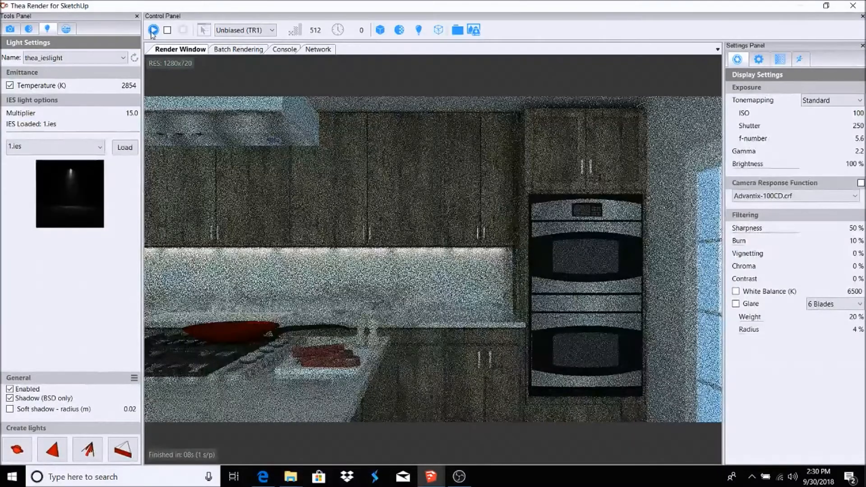
# Run a test render of the new cabinet and metal materials, stop it and return to the model
pyautogui.click(153, 30)
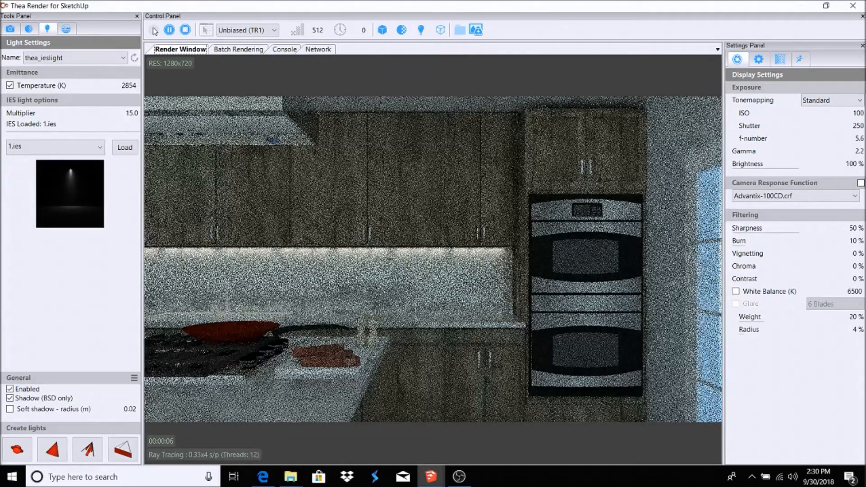
pyautogui.click(185, 30)
pyautogui.click(824, 6)
# Open the Hood Bulb component nested in the range hood for editing and select its lens face
pyautogui.scroll(10, 220, 124)
pyautogui.scroll(10, 220, 123)
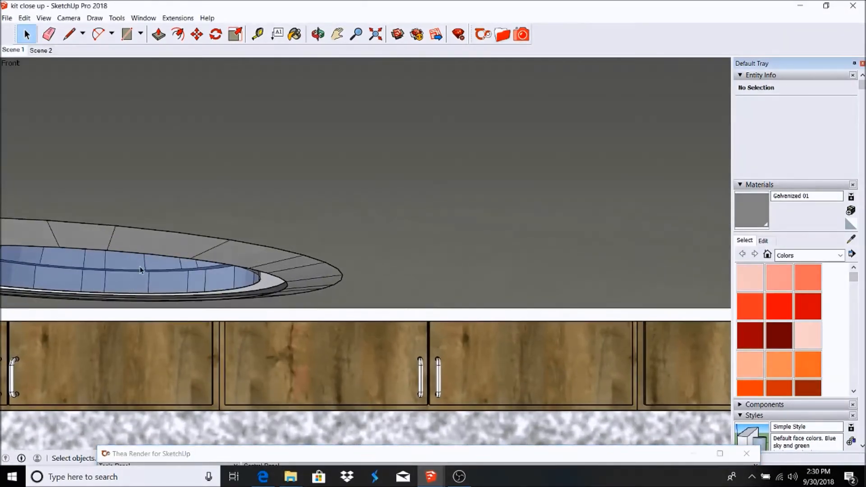
pyautogui.click(141, 268)
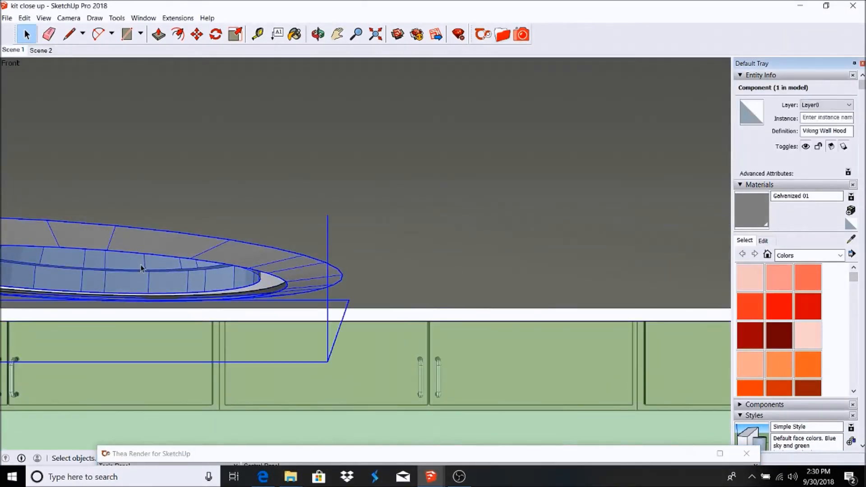
pyautogui.doubleClick(141, 268)
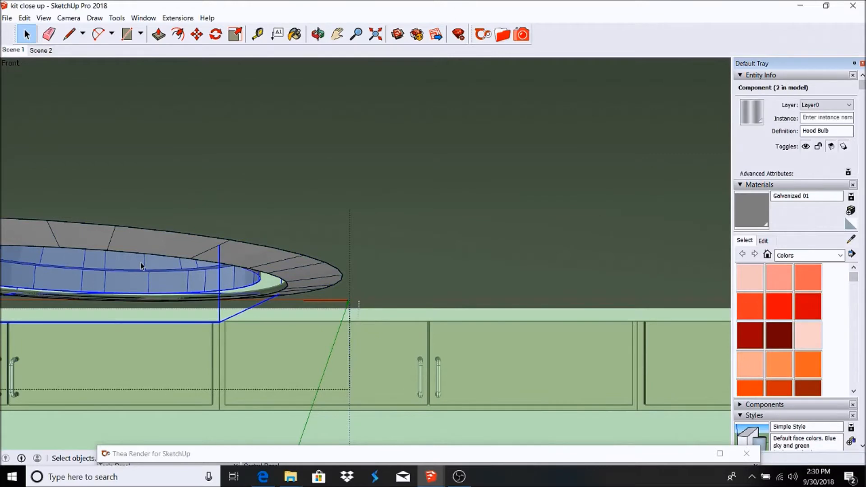
pyautogui.doubleClick(141, 266)
pyautogui.tripleClick(141, 267)
pyautogui.click(129, 281)
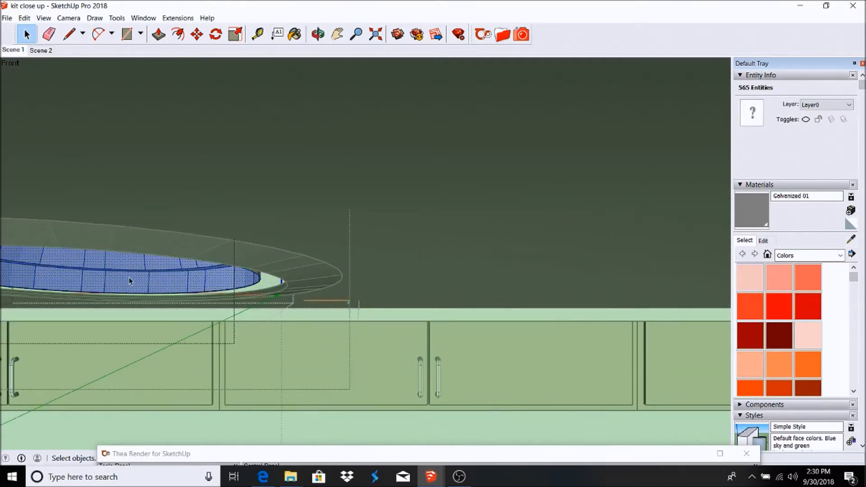
# Sample the Fluorescent 65W mid material from the light strip on the underside of the wall cabinets
pyautogui.click(319, 37)
pyautogui.scroll(-3, 515, 381)
pyautogui.moveTo(515, 381); pyautogui.dragTo(449, 127)
pyautogui.click(851, 238)
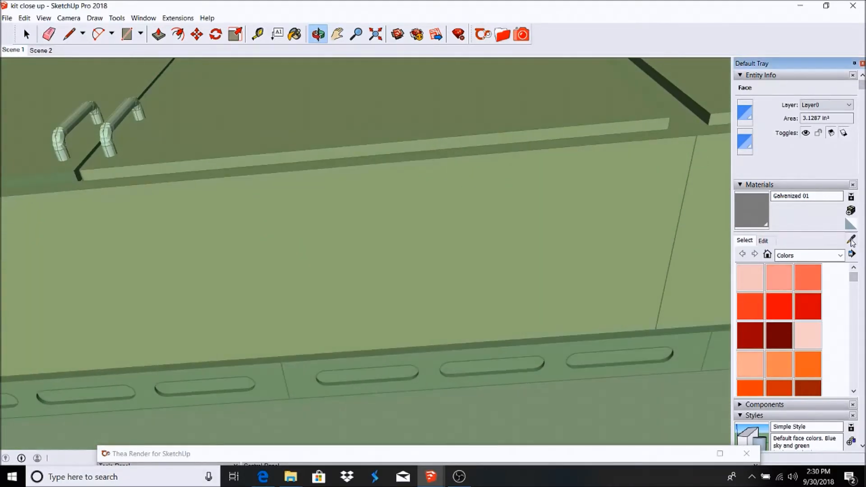
pyautogui.click(515, 365)
pyautogui.scroll(5, 553, 410)
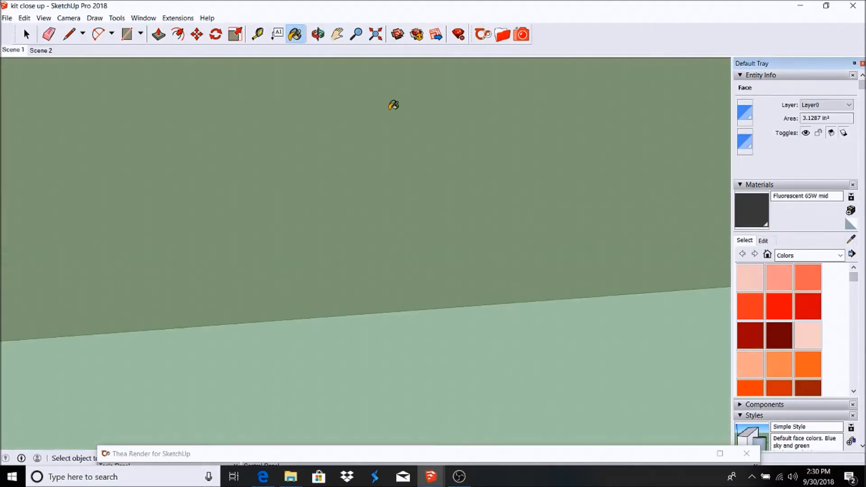
# Return to Scene 1 and paint the selected hood bulb lens with the sampled Fluorescent 65W mid material
pyautogui.click(337, 34)
pyautogui.moveTo(302, 97); pyautogui.dragTo(544, 375)
pyautogui.moveTo(488, 217); pyautogui.dragTo(542, 322)
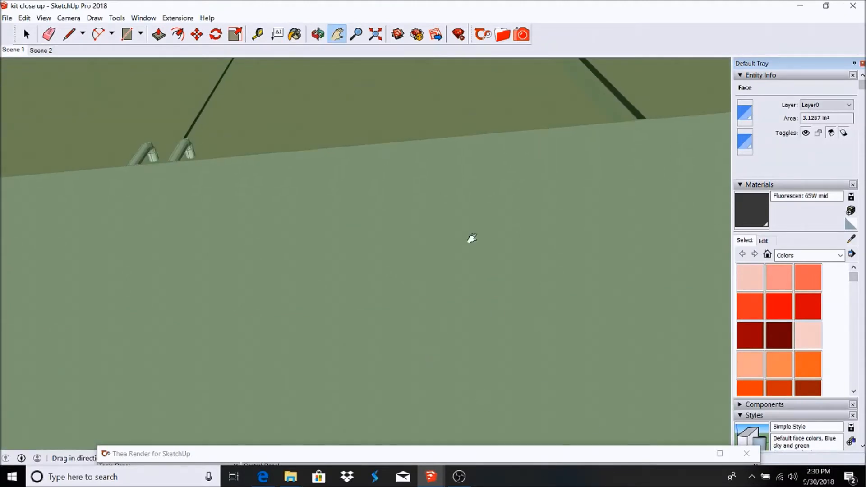
pyautogui.moveTo(319, 77); pyautogui.dragTo(526, 351)
pyautogui.moveTo(486, 70); pyautogui.dragTo(373, 325)
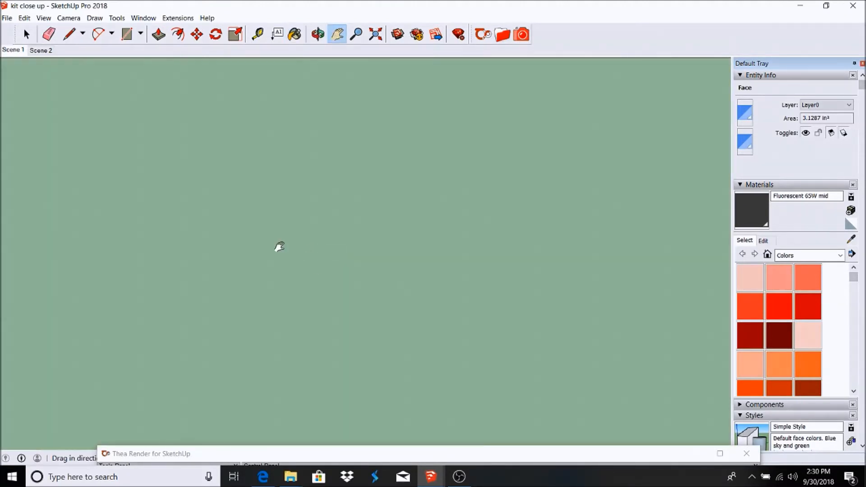
pyautogui.click(12, 52)
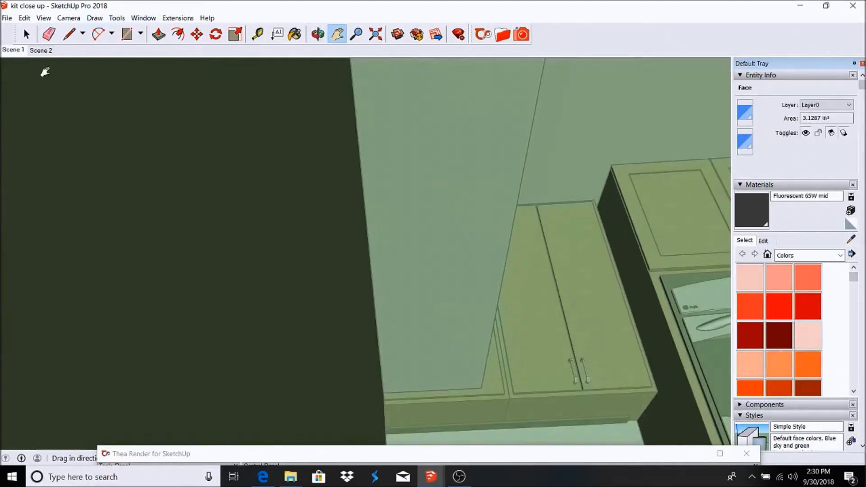
pyautogui.scroll(8, 169, 105)
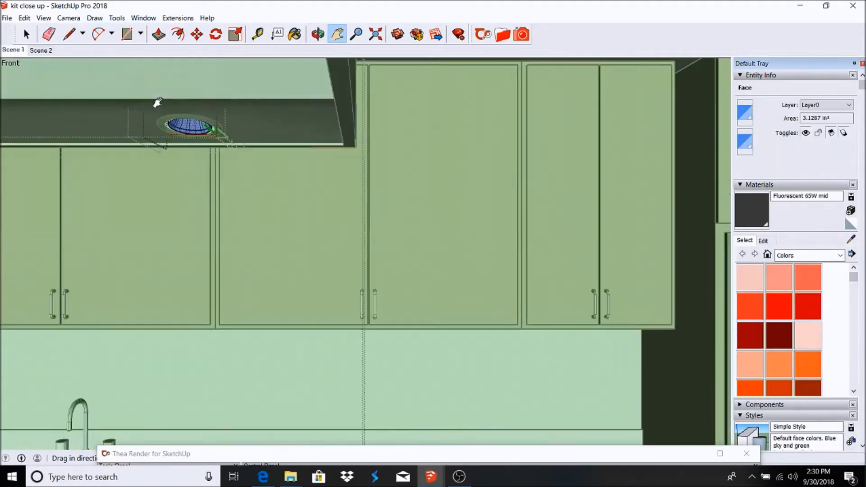
pyautogui.press('b')
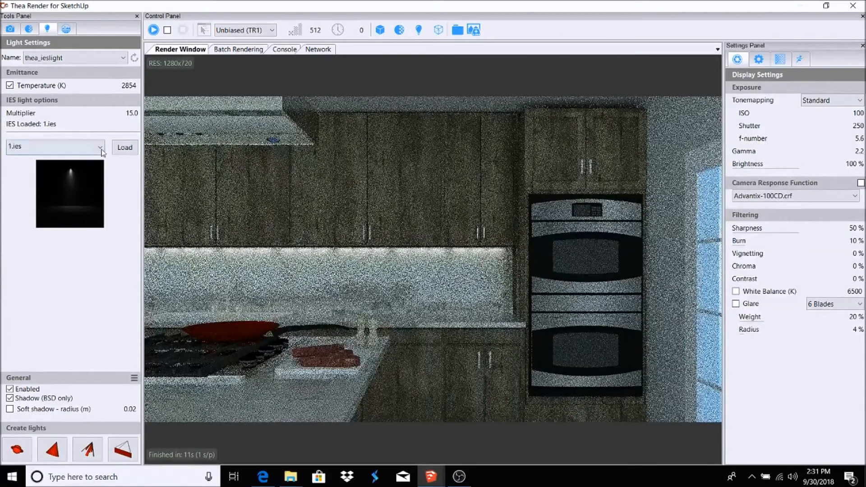
# Compare the preset IES profiles from 11.ies to 16.ies for the Thea IES light and choose 17.ies
pyautogui.click(101, 149)
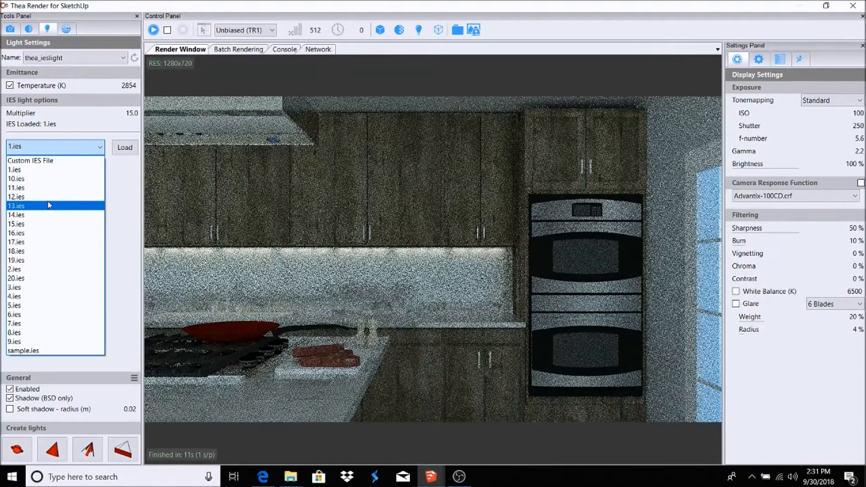
pyautogui.click(47, 205)
pyautogui.click(99, 147)
pyautogui.click(63, 184)
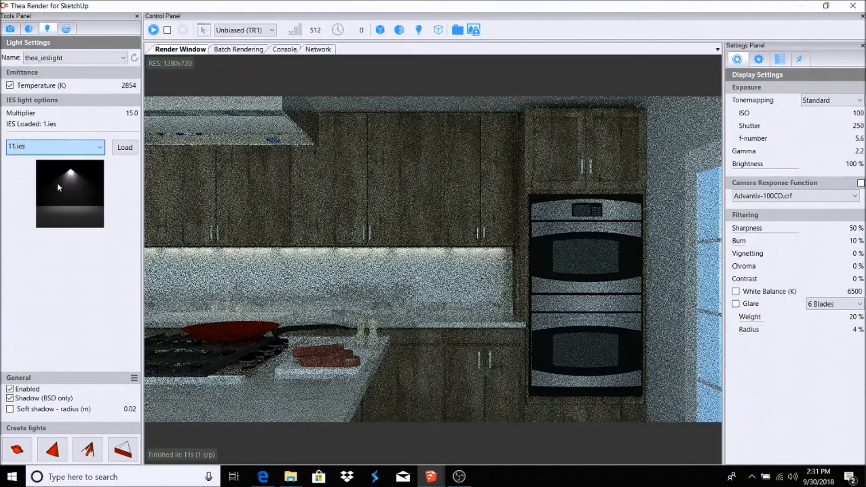
pyautogui.click(100, 147)
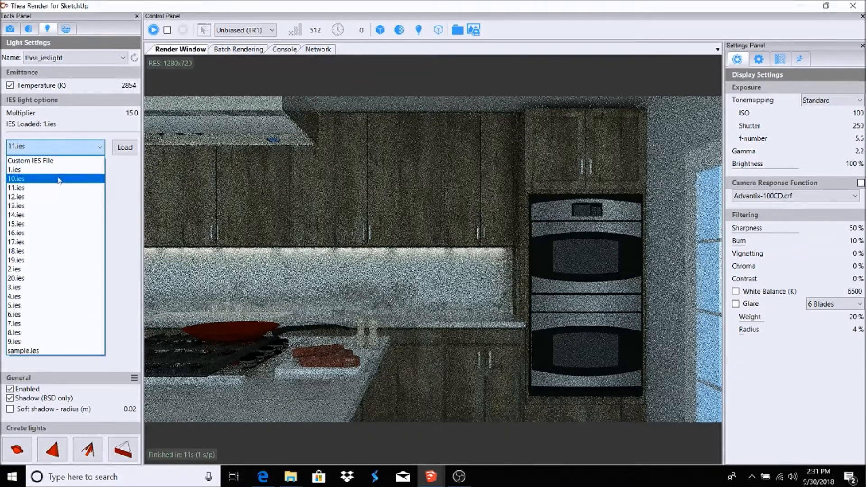
pyautogui.click(54, 198)
pyautogui.click(95, 151)
pyautogui.click(44, 212)
pyautogui.click(101, 147)
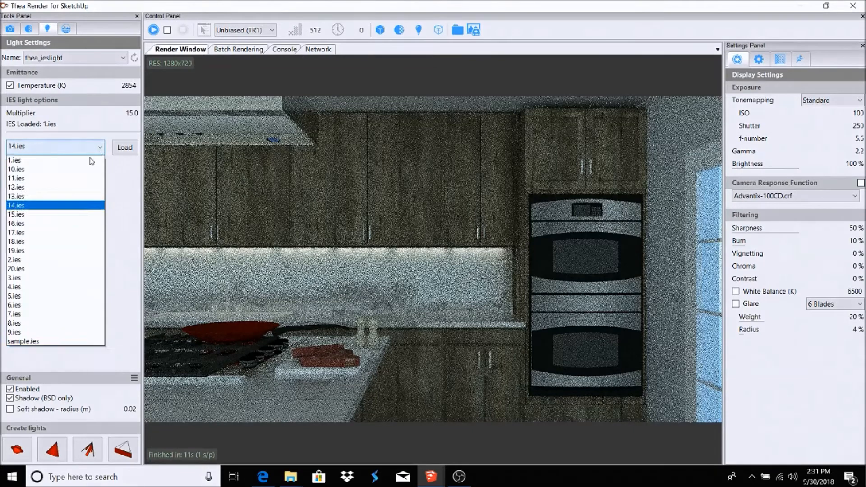
pyautogui.click(43, 215)
pyautogui.click(87, 149)
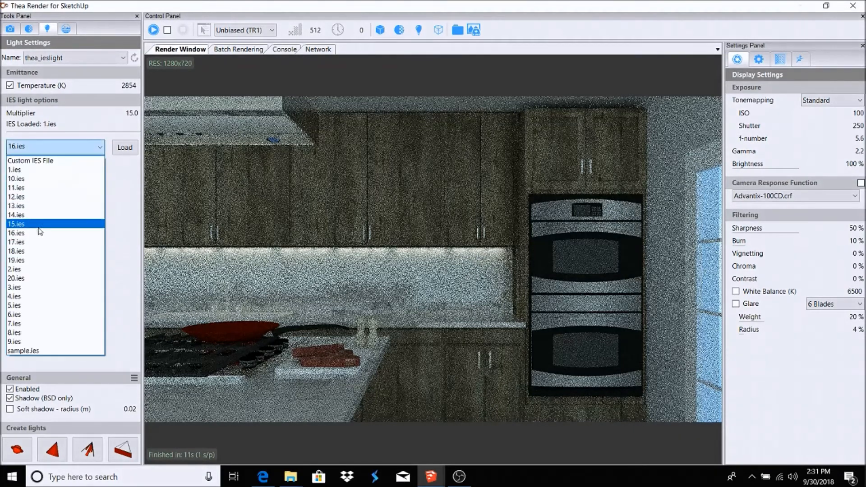
pyautogui.click(32, 247)
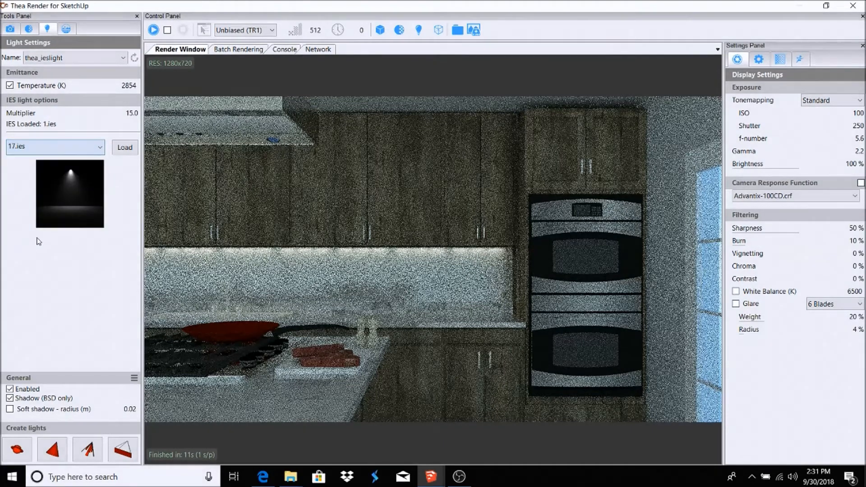
# Set the IES light's multiplier to 20 and load the chosen profile
pyautogui.doubleClick(132, 113)
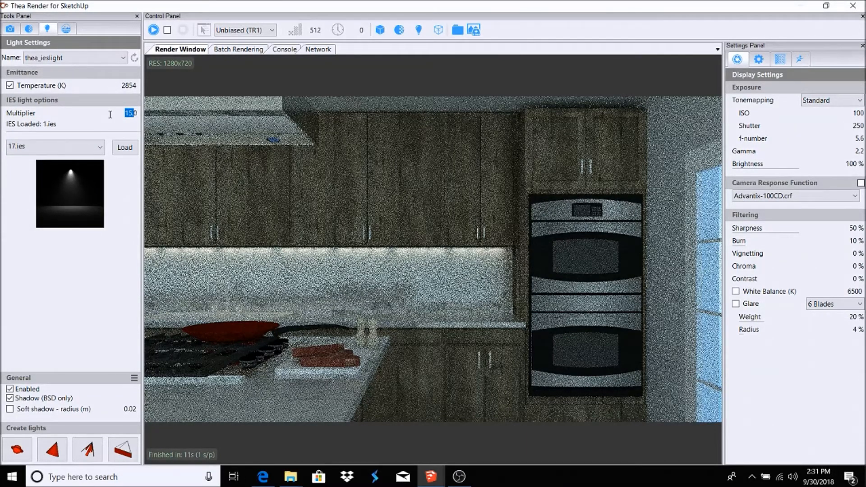
pyautogui.write('20')
pyautogui.click(118, 151)
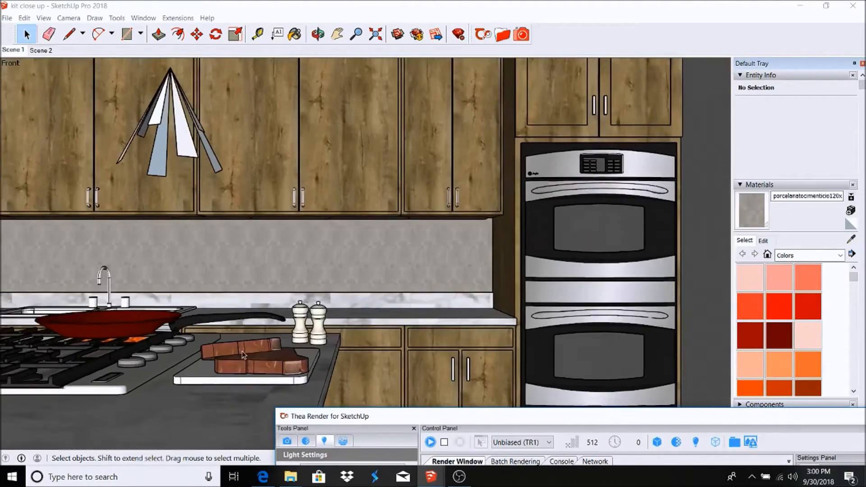
# Paint the cutting board under the meat with the demolitionwoodceusa material from the Thea Browser's online Ceramic materials
pyautogui.scroll(3, 242, 351)
pyautogui.scroll(2, 211, 387)
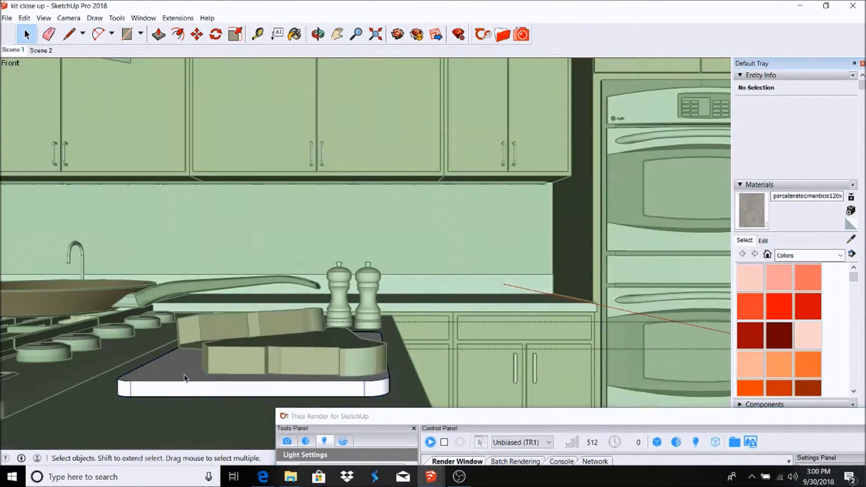
pyautogui.tripleClick(186, 382)
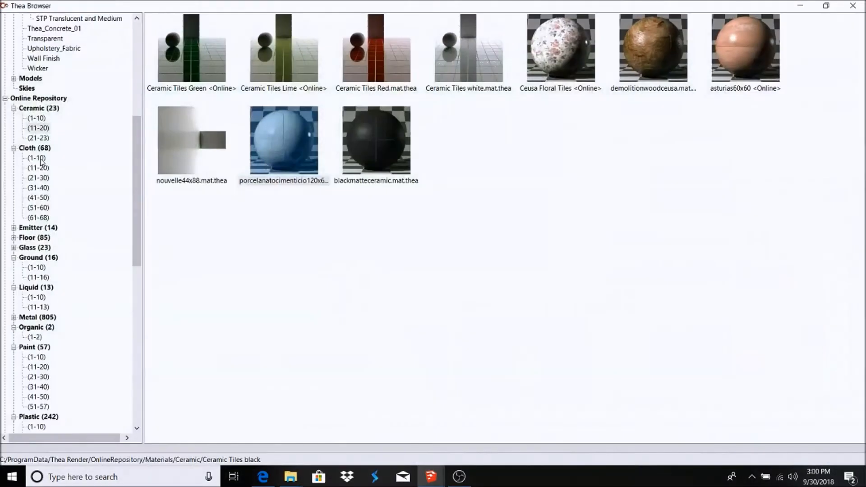
pyautogui.moveTo(133, 180); pyautogui.dragTo(135, 330)
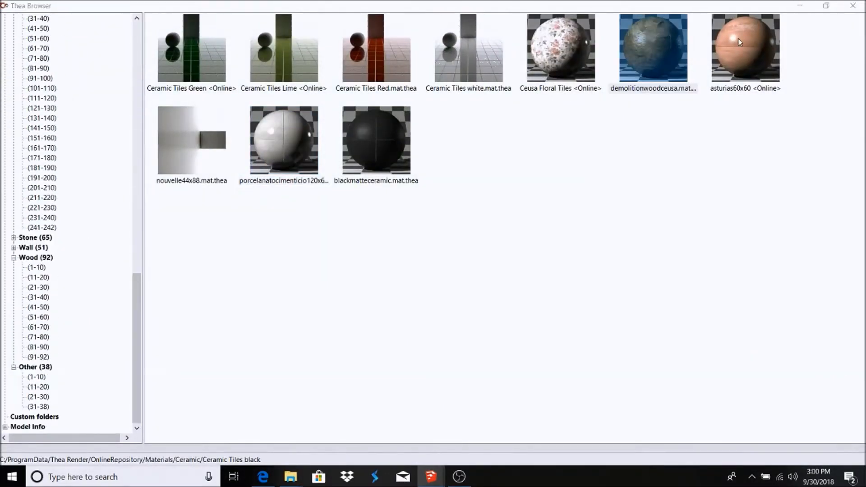
pyautogui.click(801, 7)
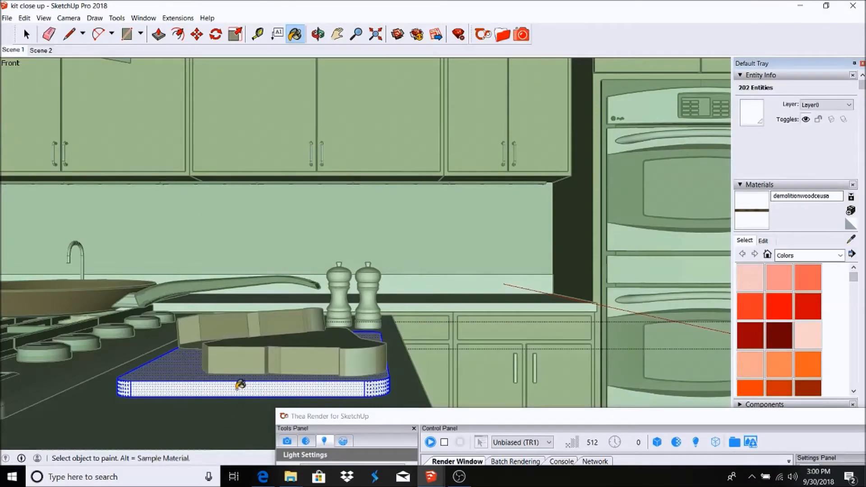
pyautogui.scroll(3, 205, 385)
pyautogui.scroll(5, 414, 261)
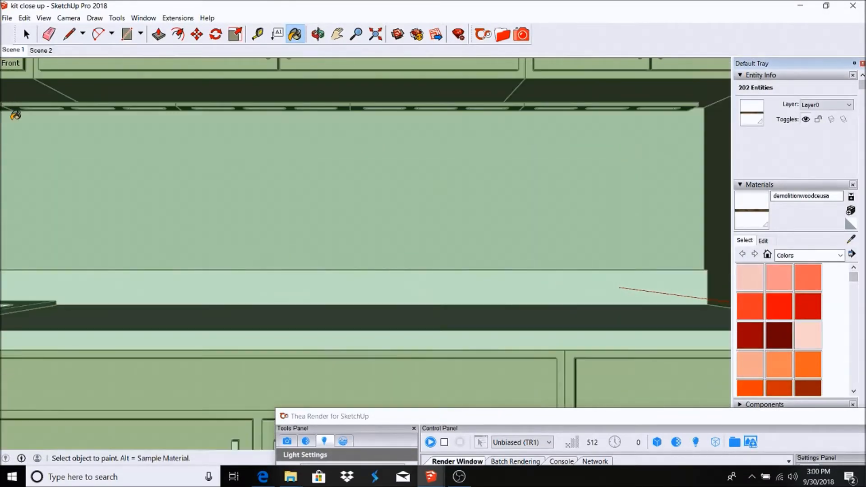
# Open the salt and pepper mills for editing and paint their bodies and tops with the same demolitionwoodceusa material
pyautogui.scroll(-3, 8, 106)
pyautogui.click(26, 35)
pyautogui.scroll(-3, 405, 329)
pyautogui.click(171, 236)
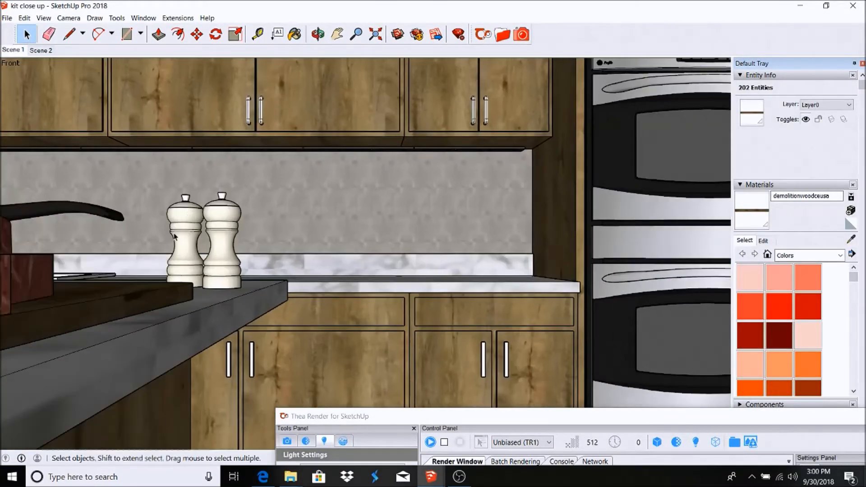
pyautogui.doubleClick(187, 215)
pyautogui.doubleClick(187, 212)
pyautogui.doubleClick(187, 212)
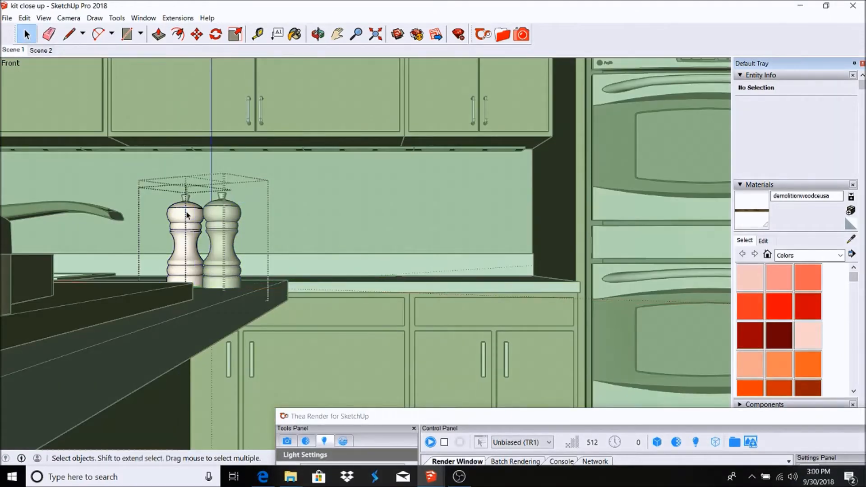
pyautogui.tripleClick(186, 212)
pyautogui.click(296, 34)
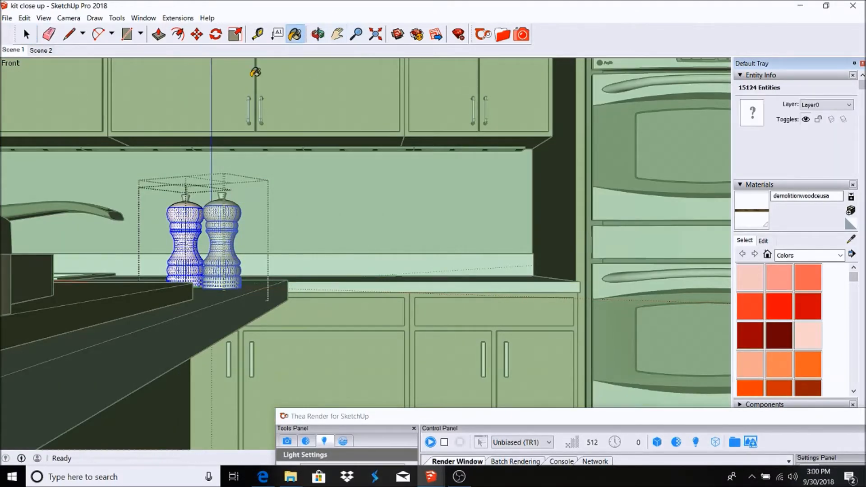
pyautogui.scroll(5, 193, 234)
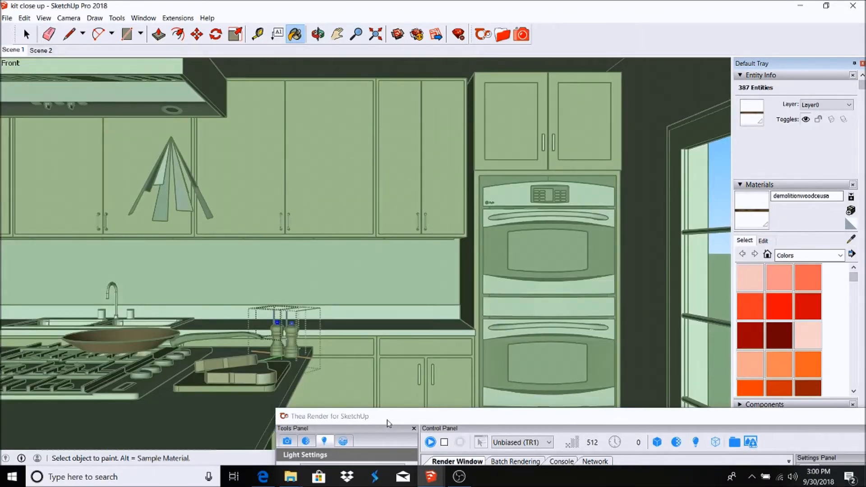
# Run a Thea test render of the kitchen and examine the cutting board and mills up close
pyautogui.moveTo(387, 421); pyautogui.dragTo(163, 1)
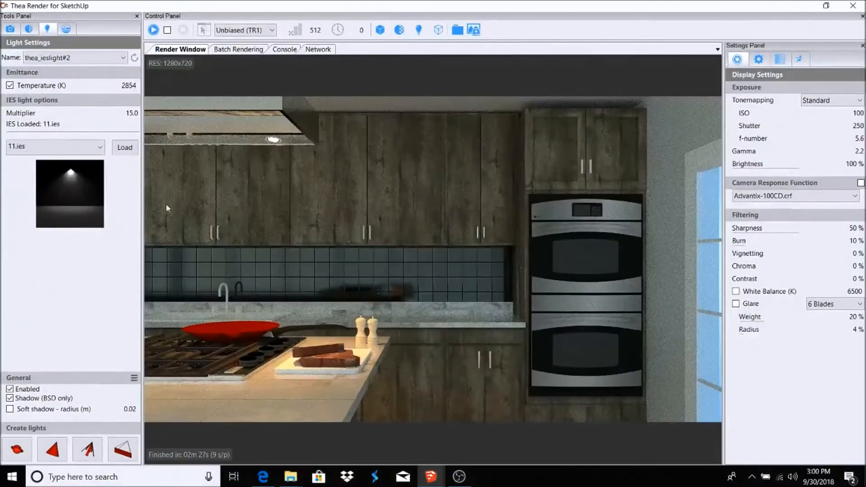
pyautogui.click(154, 30)
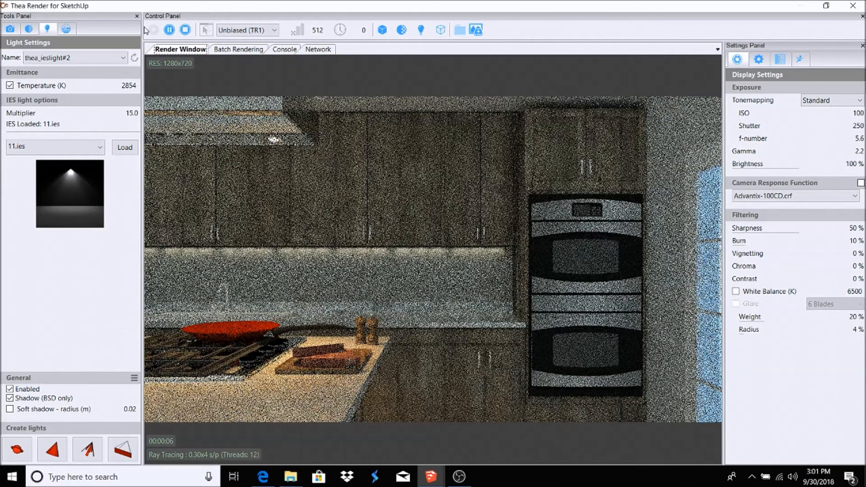
pyautogui.scroll(1, 332, 277)
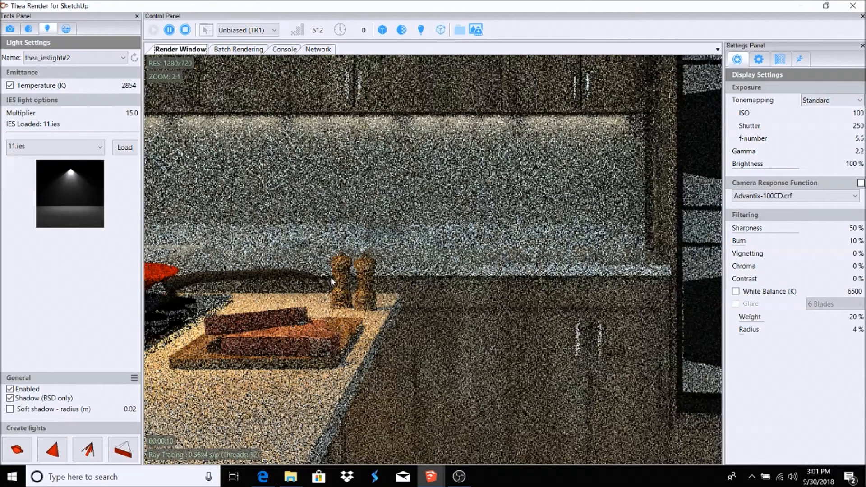
pyautogui.scroll(-1, 331, 277)
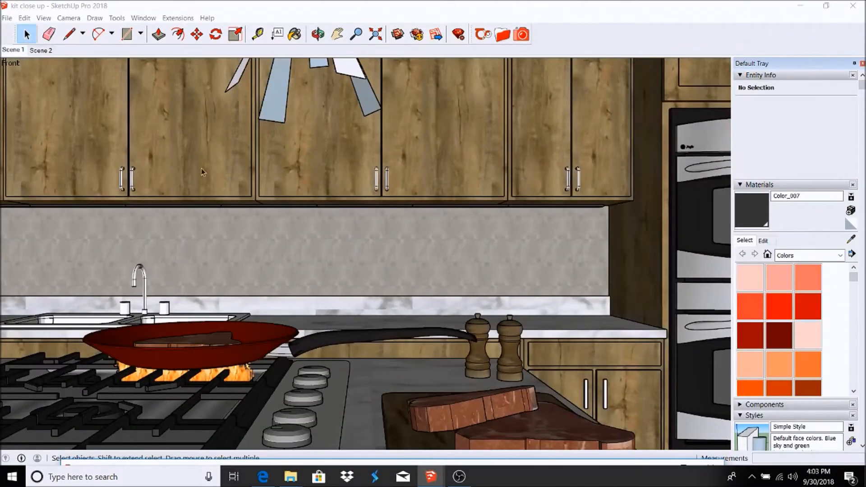
# Return to Scene 1 and load the Smoke model from 3D Warehouse directly into the kitchen model
pyautogui.scroll(-2, 175, 297)
pyautogui.click(13, 50)
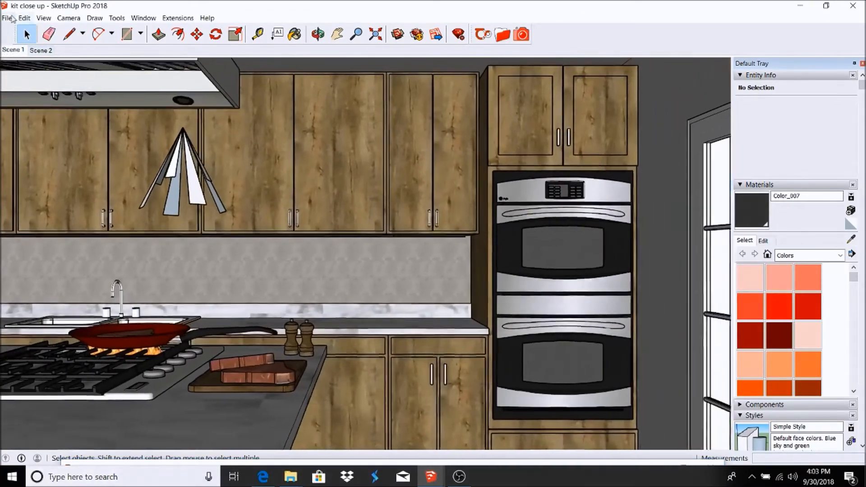
pyautogui.click(12, 18)
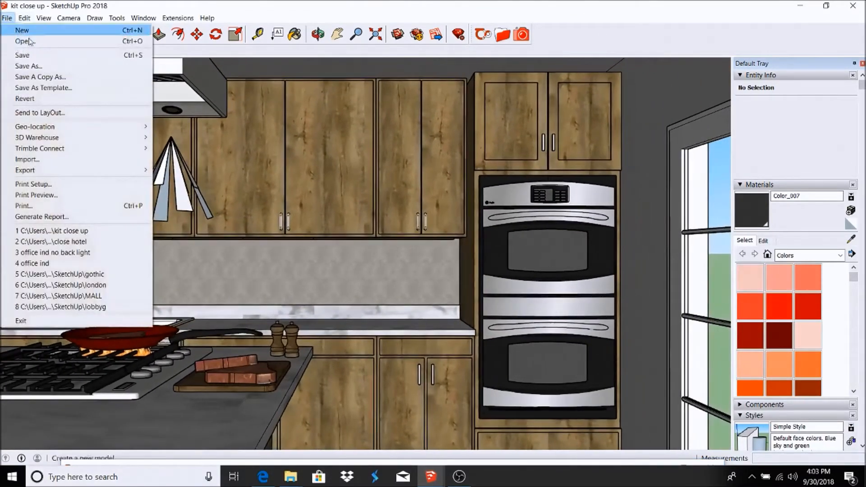
pyautogui.moveTo(135, 137)
pyautogui.click(165, 136)
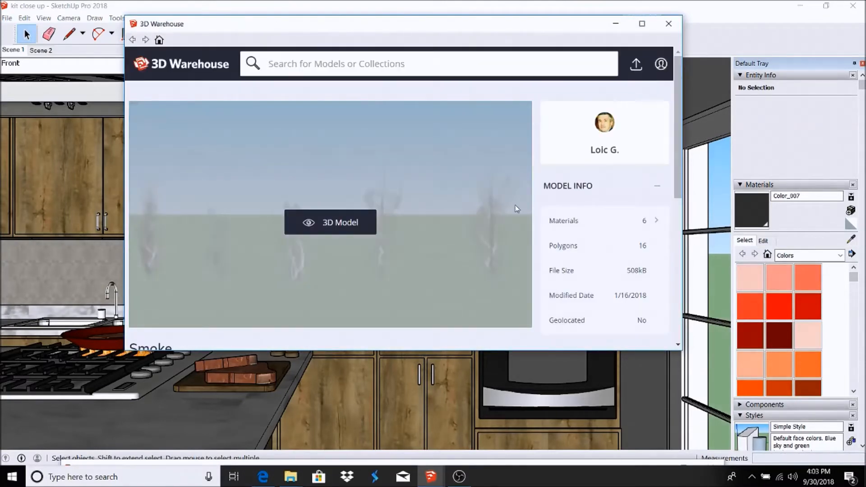
pyautogui.scroll(-4, 513, 219)
pyautogui.click(507, 210)
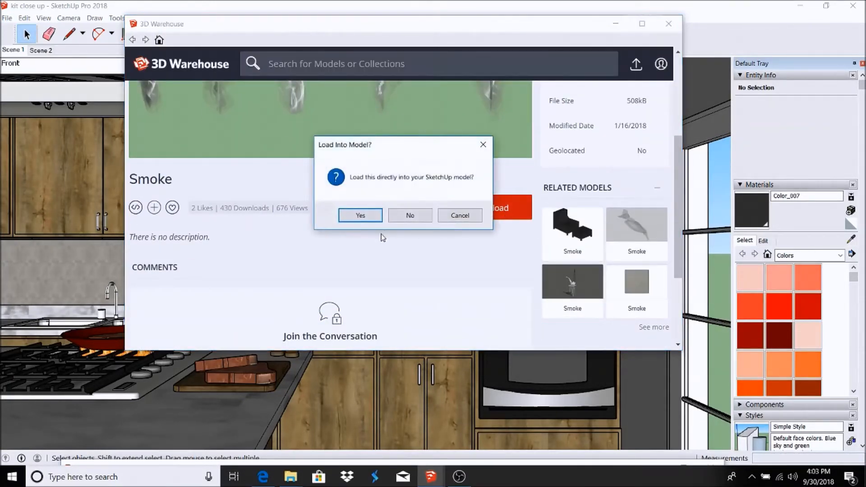
pyautogui.click(359, 214)
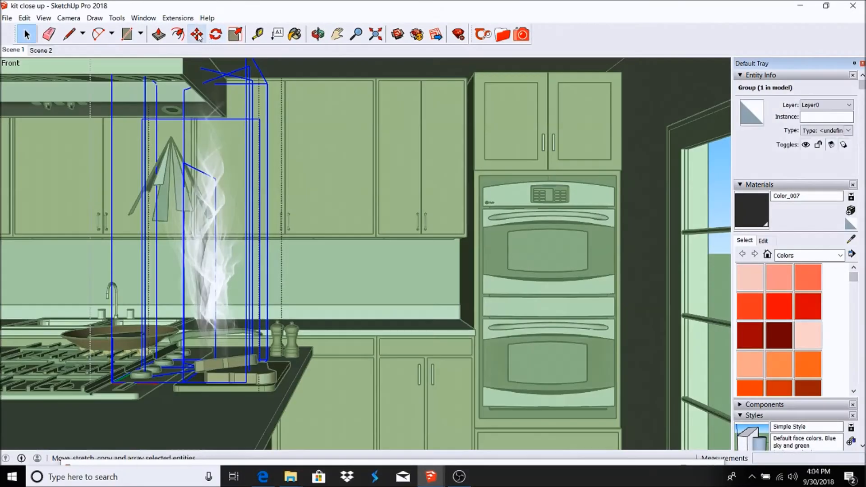
# Move the smoke group from the cutting board to the frying pan on the cooktop
pyautogui.click(197, 34)
pyautogui.click(224, 361)
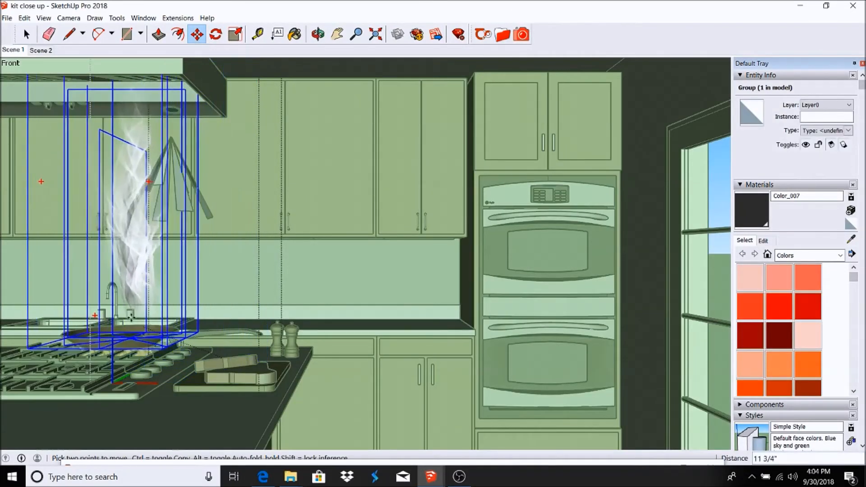
pyautogui.scroll(6, 224, 361)
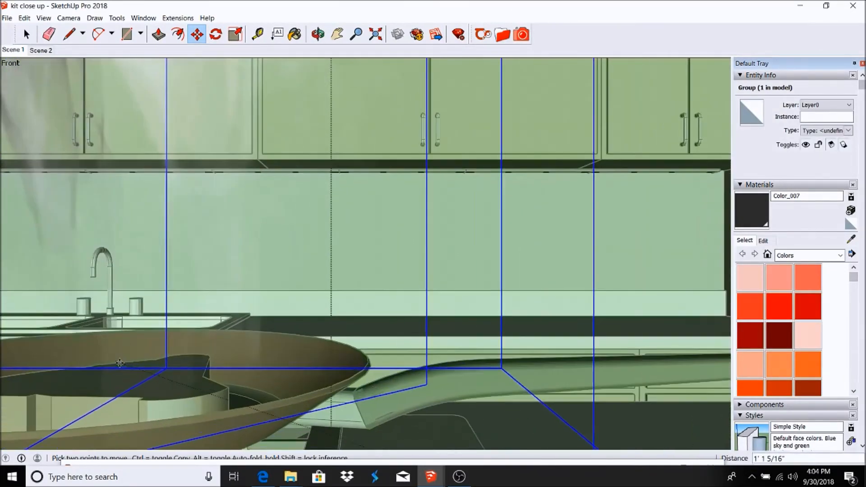
pyautogui.click(126, 342)
# Shift the smoke group sideways across the cooktop until it sits directly above the frying pan, and return to Scene 1
pyautogui.click(318, 35)
pyautogui.moveTo(290, 164); pyautogui.dragTo(388, 258)
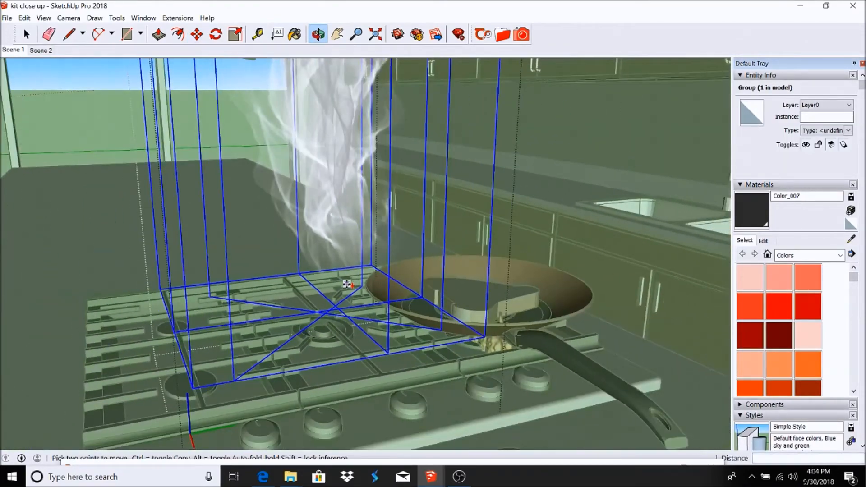
pyautogui.press('m')
pyautogui.click(388, 257)
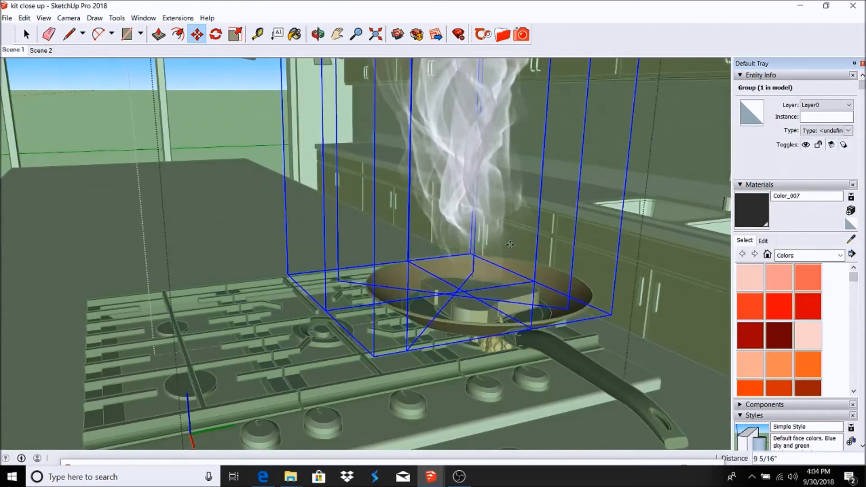
pyautogui.press('Escape')
pyautogui.click(14, 50)
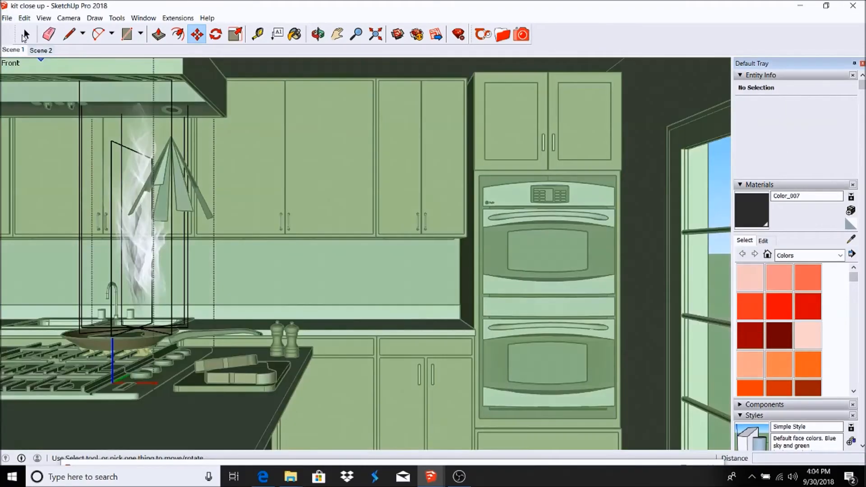
# Select the smoke component and fine-tune its position above the frying pan
pyautogui.click(25, 35)
pyautogui.click(183, 251)
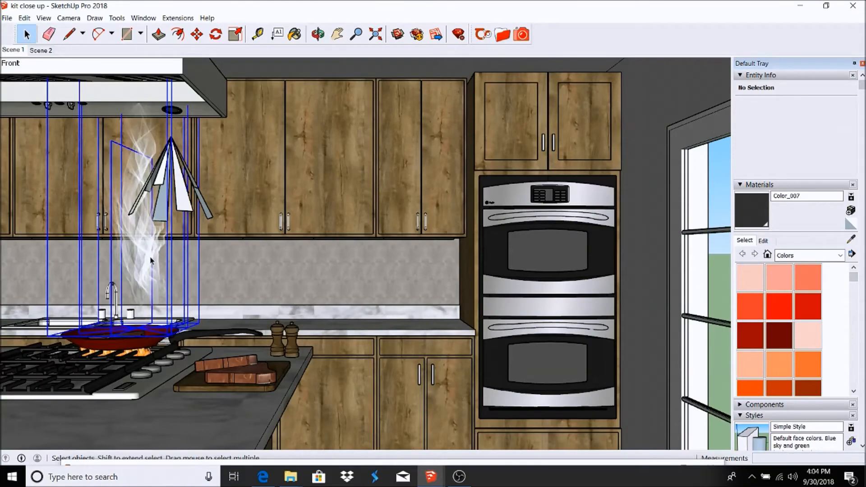
pyautogui.press('m')
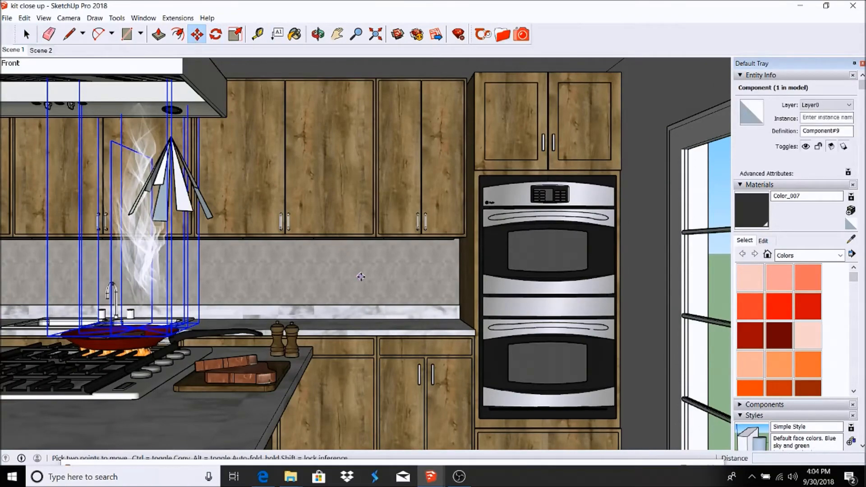
pyautogui.click(356, 276)
pyautogui.click(329, 256)
pyautogui.click(328, 257)
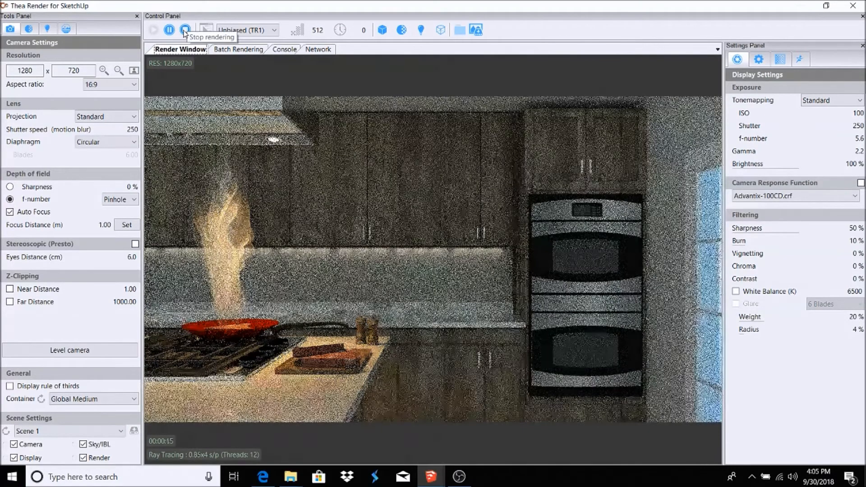
# Stop the Thea test render and scale down the smoke component above the frying pan
pyautogui.click(185, 32)
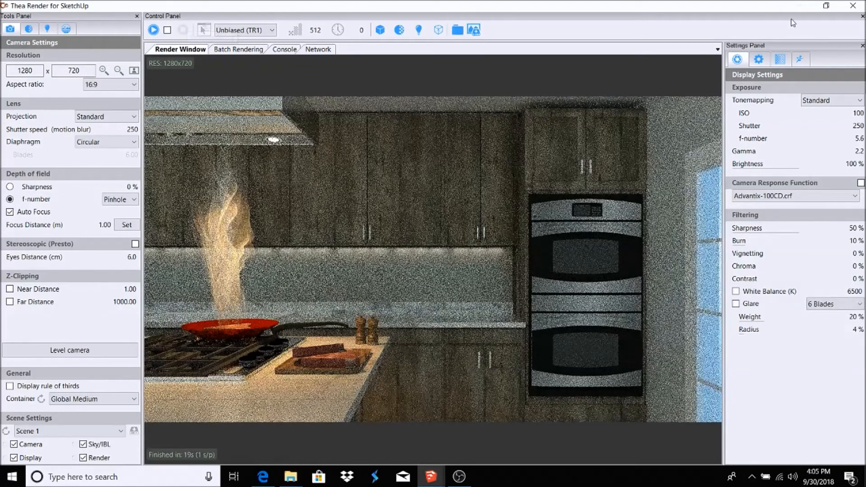
pyautogui.click(826, 6)
pyautogui.click(118, 216)
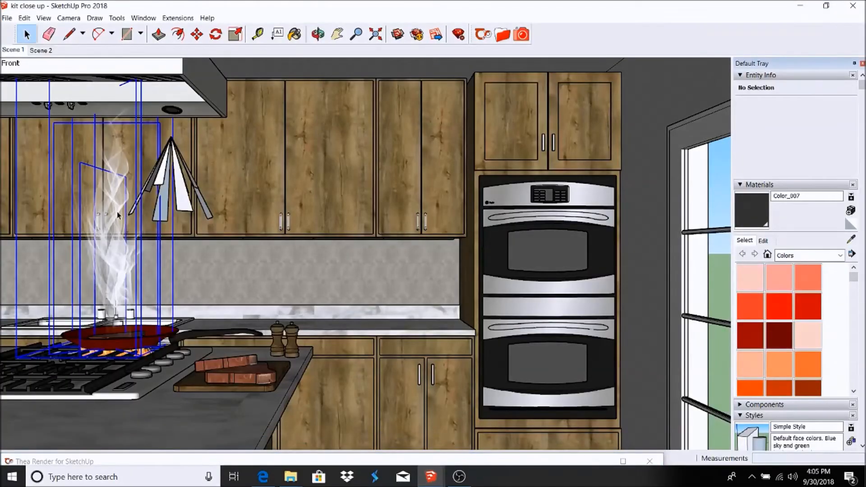
pyautogui.click(118, 19)
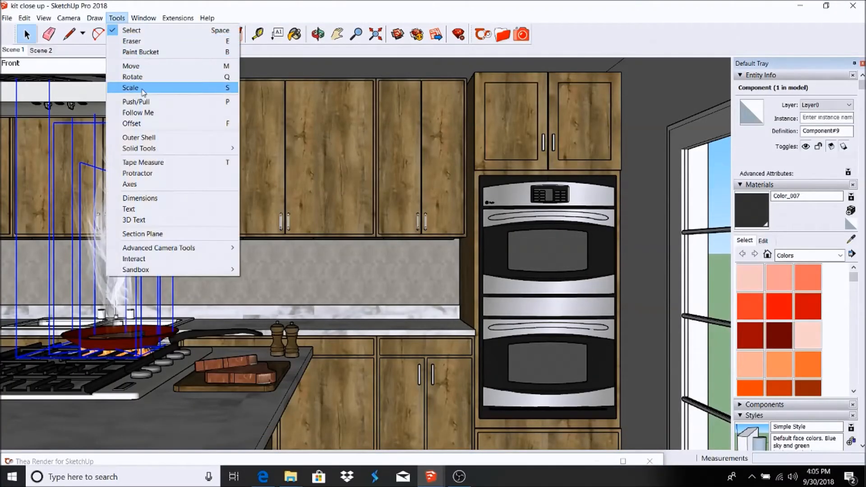
pyautogui.click(141, 89)
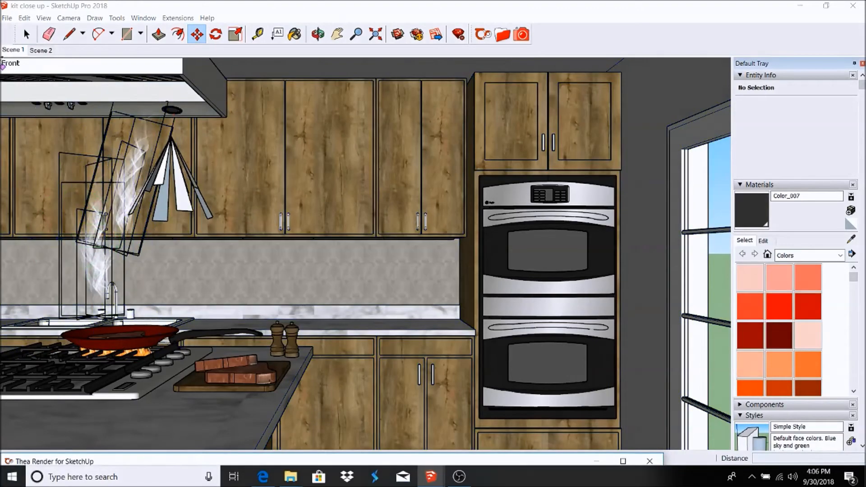
# Load Stainless Steel from the Thea Browser's Metals materials and paint the upper oven's control panel face and beveled trim
pyautogui.click(25, 34)
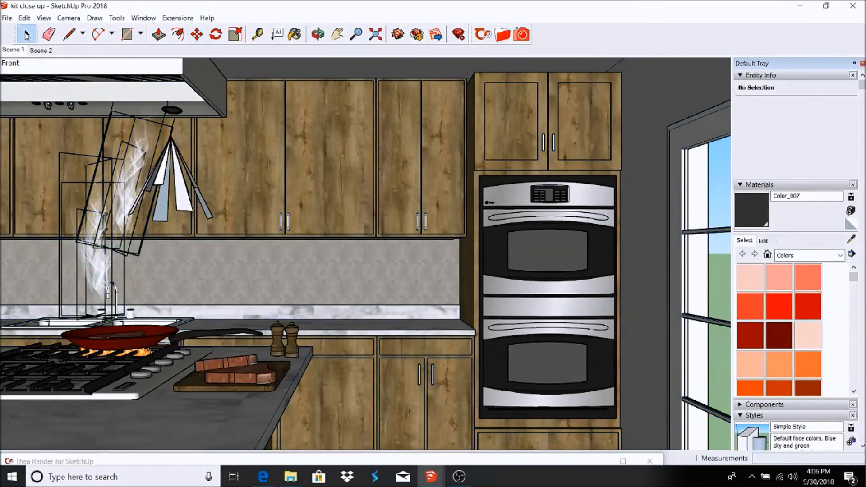
pyautogui.scroll(3, 511, 185)
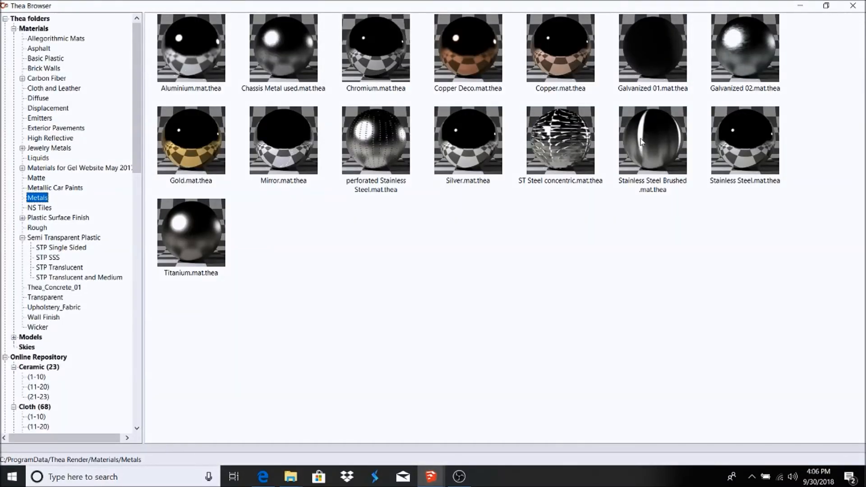
pyautogui.click(744, 131)
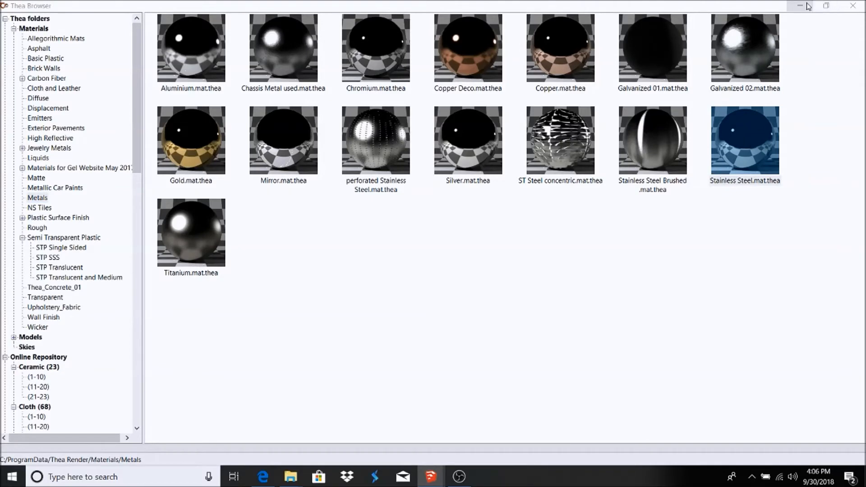
pyautogui.click(853, 6)
pyautogui.scroll(8, 397, 149)
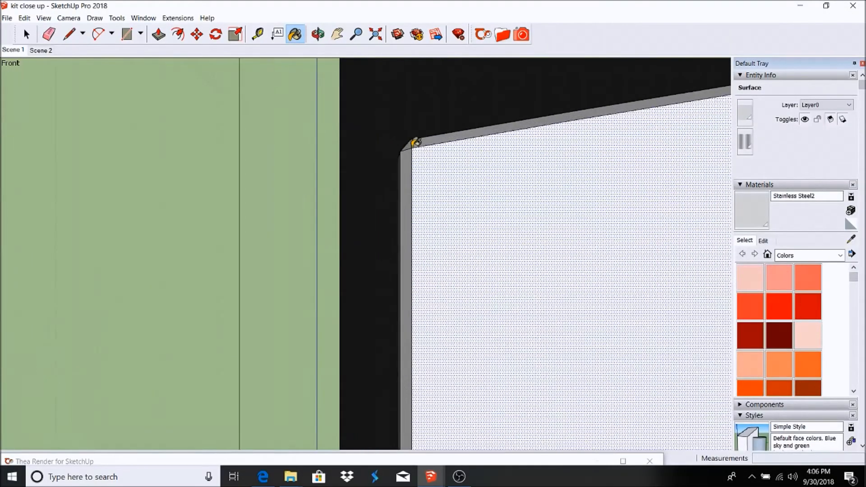
pyautogui.scroll(5, 408, 144)
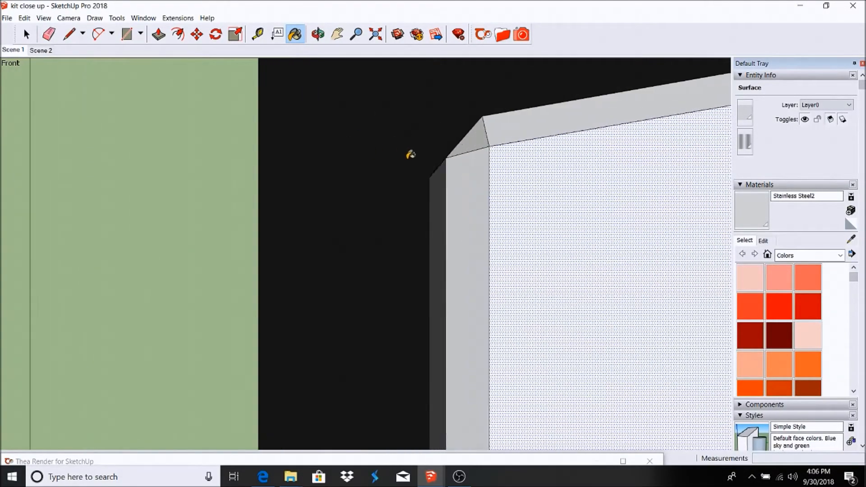
pyautogui.scroll(-4, 350, 149)
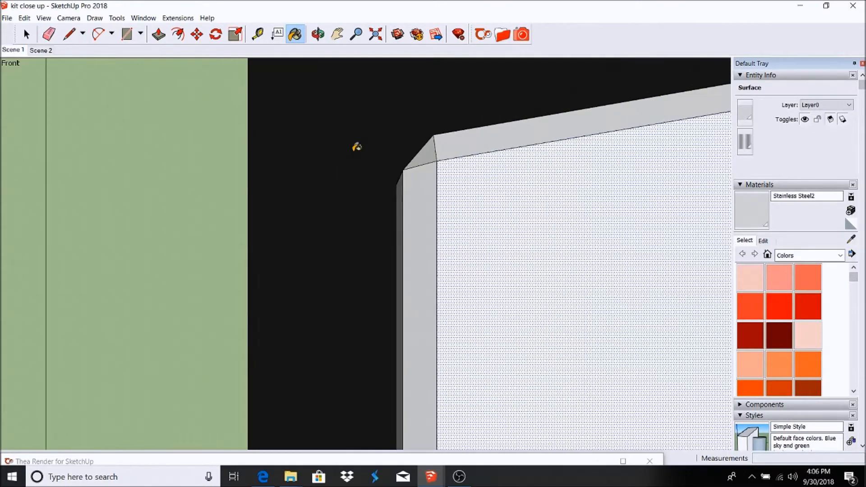
pyautogui.scroll(-4, 321, 130)
pyautogui.scroll(8, 526, 137)
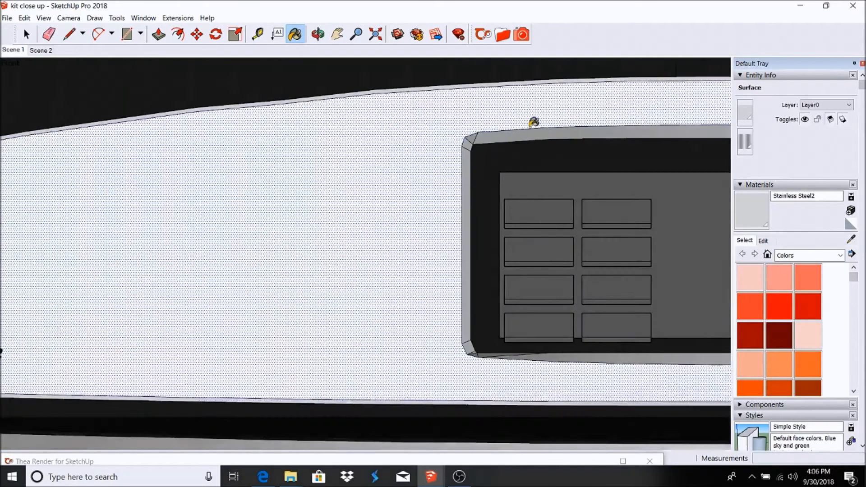
pyautogui.scroll(-7, 477, 137)
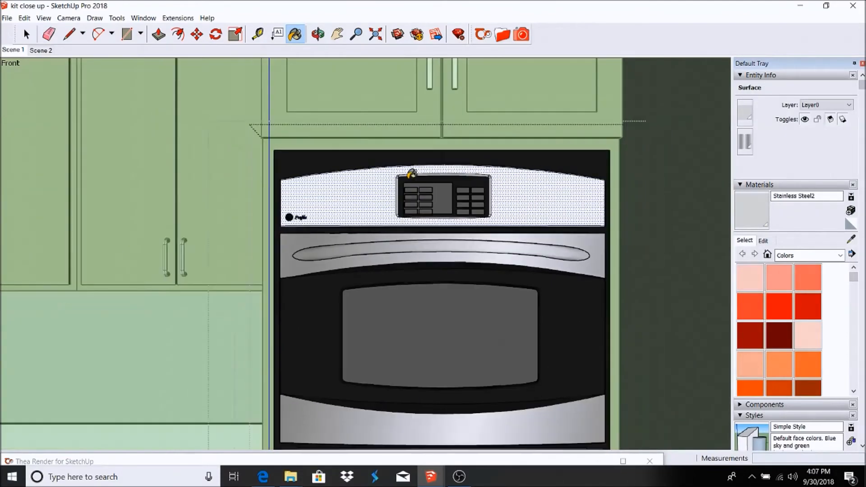
pyautogui.scroll(5, 300, 247)
# Paint the upper oven door's light metal bands and the strip between the two ovens with Stainless Steel
pyautogui.click(273, 213)
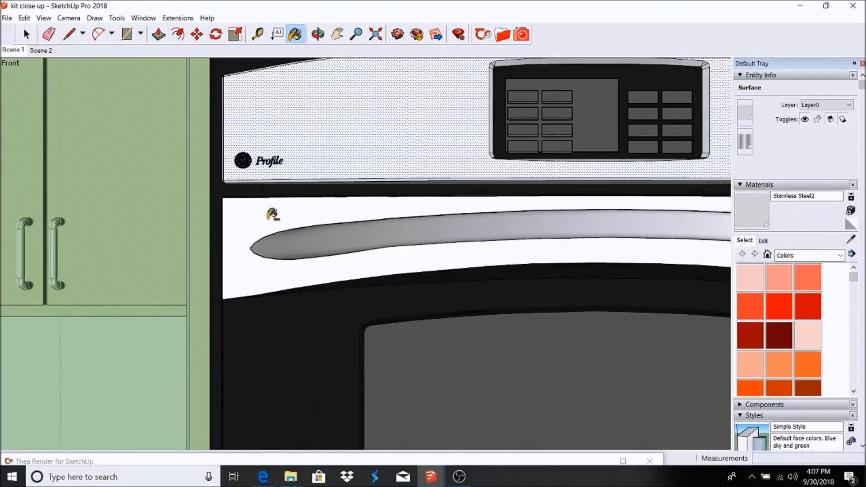
pyautogui.scroll(6, 292, 233)
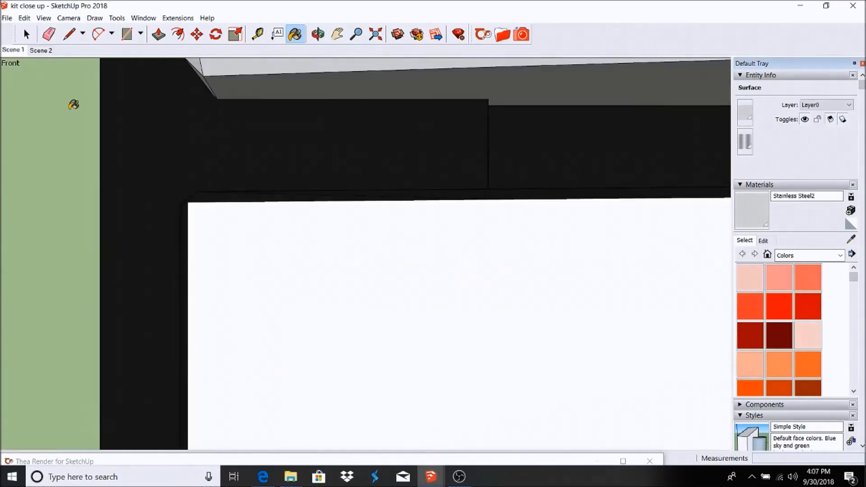
pyautogui.scroll(-6, 225, 205)
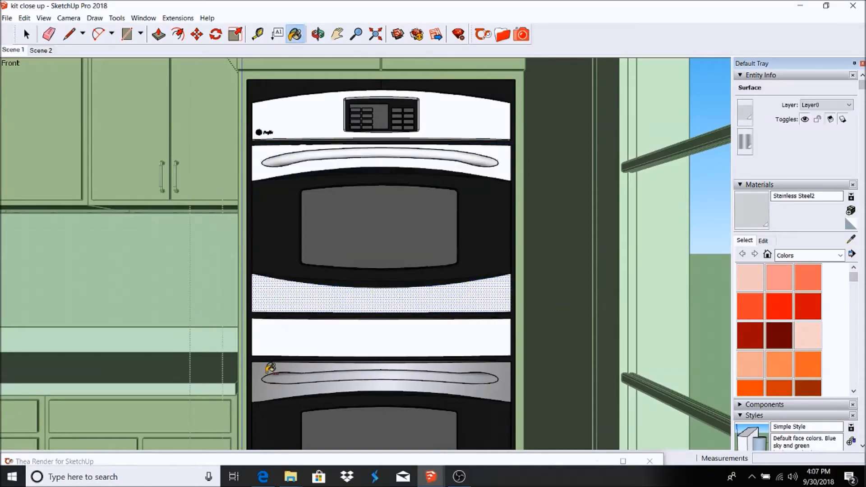
# Paint the lower oven's metal door band and its handle with the same Stainless Steel material
pyautogui.scroll(8, 271, 367)
pyautogui.click(27, 35)
pyautogui.doubleClick(329, 140)
pyautogui.tripleClick(329, 140)
pyautogui.click(295, 34)
pyautogui.click(329, 140)
pyautogui.click(26, 34)
# Select the upper oven door's black face and paint it with reflective_black_plastic from the Thea Browser's online Plastic materials
pyautogui.scroll(-8, 349, 198)
pyautogui.scroll(5, 340, 138)
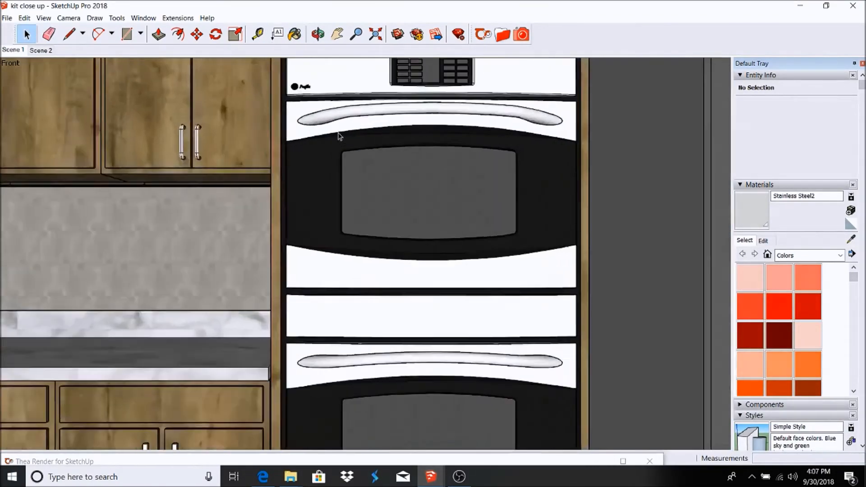
pyautogui.doubleClick(307, 176)
pyautogui.click(308, 176)
pyautogui.tripleClick(305, 170)
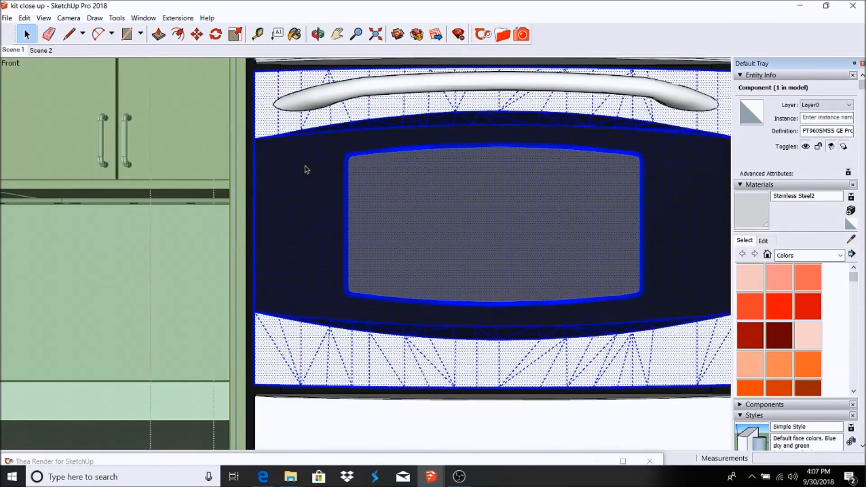
pyautogui.click(305, 164)
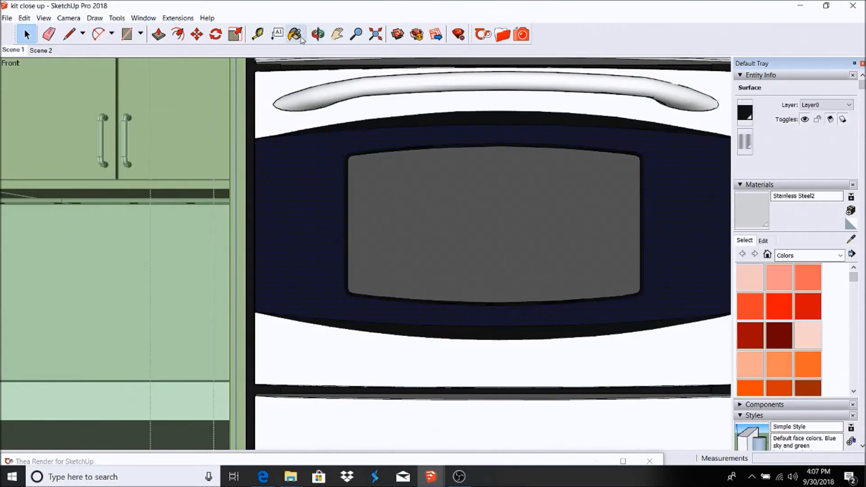
pyautogui.click(510, 35)
pyautogui.scroll(-14, 54, 176)
pyautogui.click(42, 387)
pyautogui.doubleClick(191, 141)
pyautogui.click(800, 5)
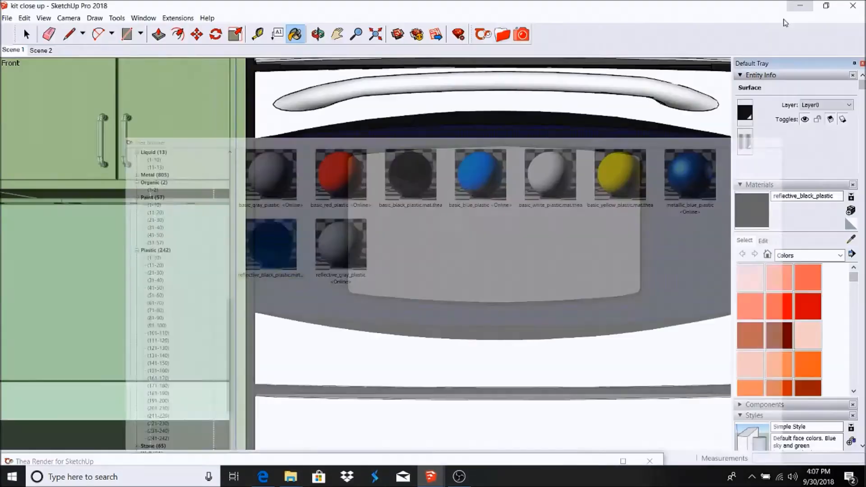
pyautogui.click(354, 149)
# Paint the remaining black trim and the lower oven's black surfaces with reflective_black_plastic
pyautogui.scroll(8, 353, 155)
pyautogui.scroll(-10, 456, 158)
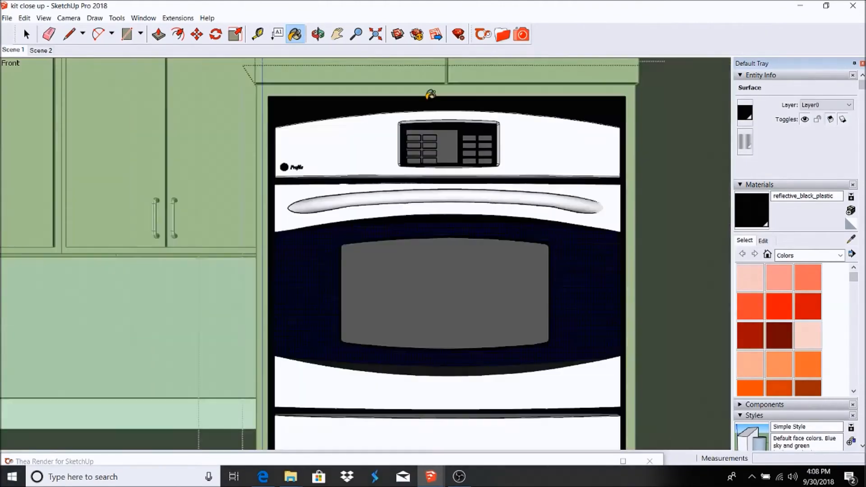
pyautogui.scroll(-4, 431, 93)
pyautogui.scroll(8, 266, 271)
pyautogui.scroll(-6, 271, 151)
pyautogui.scroll(-1, 306, 289)
# Paint the lower and upper oven windows with frosted glass 03 from the Thea Browser's Transparent materials
pyautogui.click(27, 34)
pyautogui.keyDown('shift'); pyautogui.click(407, 67); pyautogui.keyUp('shift')
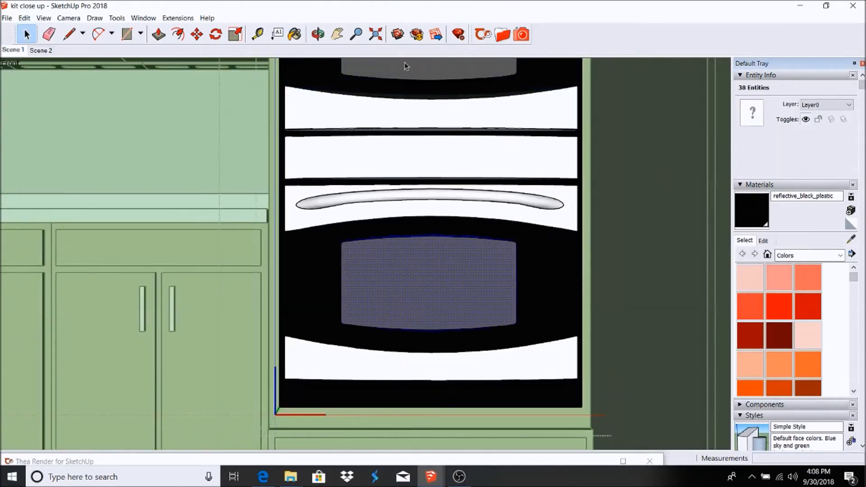
pyautogui.click(506, 35)
pyautogui.moveTo(138, 232); pyautogui.dragTo(141, 95)
pyautogui.click(45, 157)
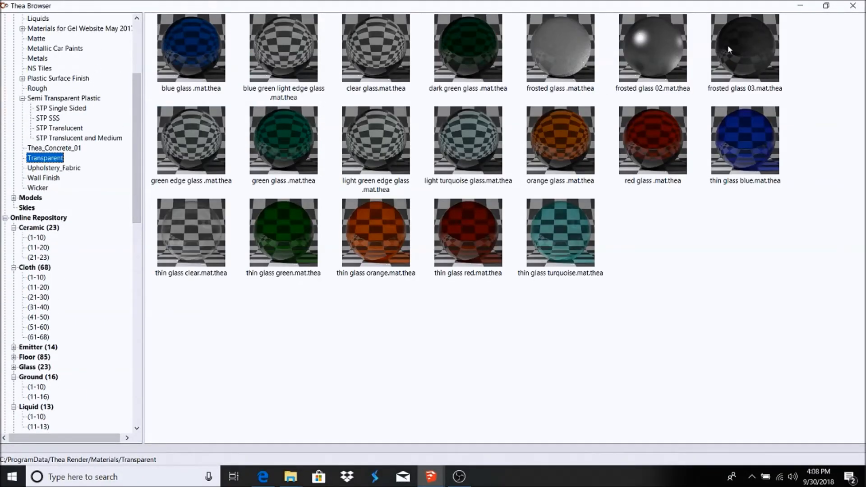
pyautogui.click(732, 50)
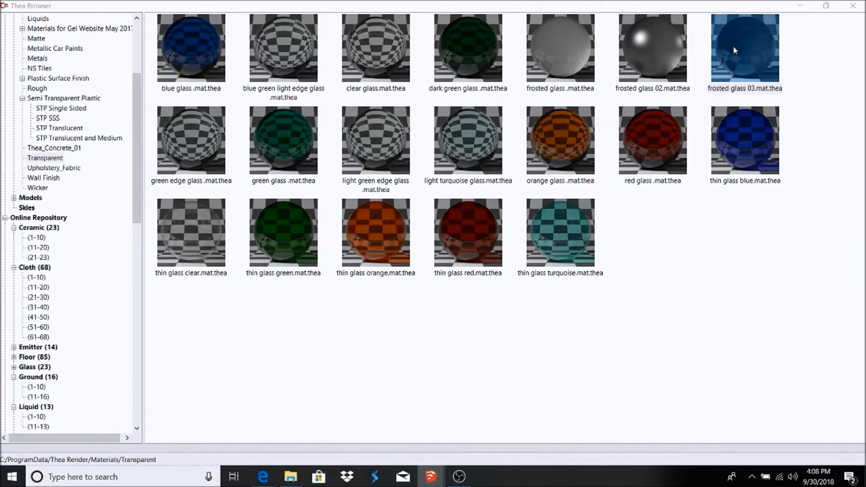
pyautogui.click(807, 6)
pyautogui.click(422, 270)
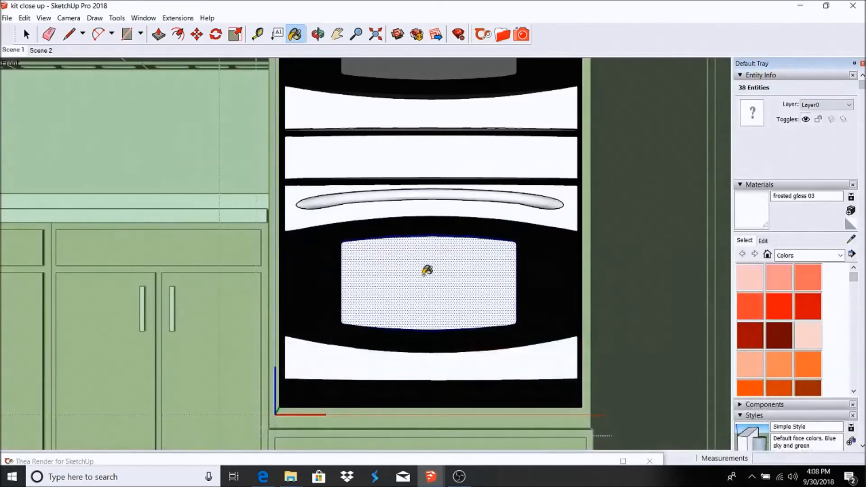
pyautogui.scroll(-3, 412, 267)
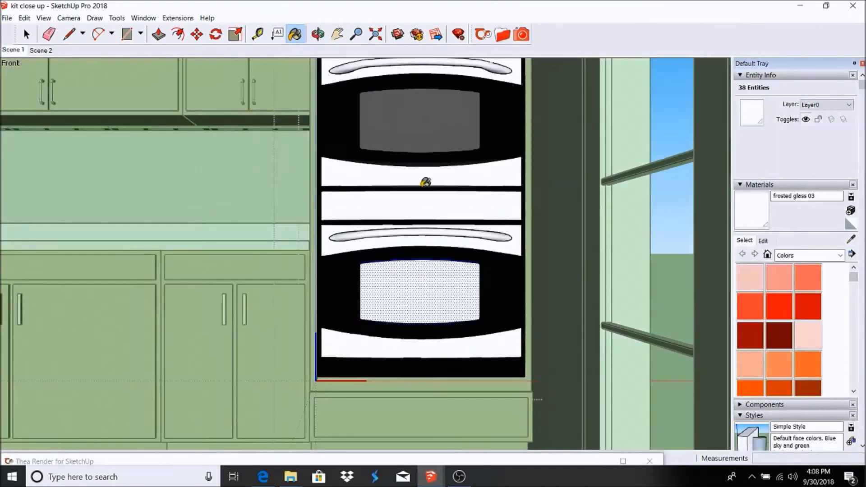
pyautogui.scroll(3, 413, 134)
pyautogui.click(418, 132)
# Paint the oven control panel's display and the eight buttons to the right of it with frosted glass 03
pyautogui.scroll(-3, 418, 133)
pyautogui.scroll(5, 396, 132)
pyautogui.click(400, 127)
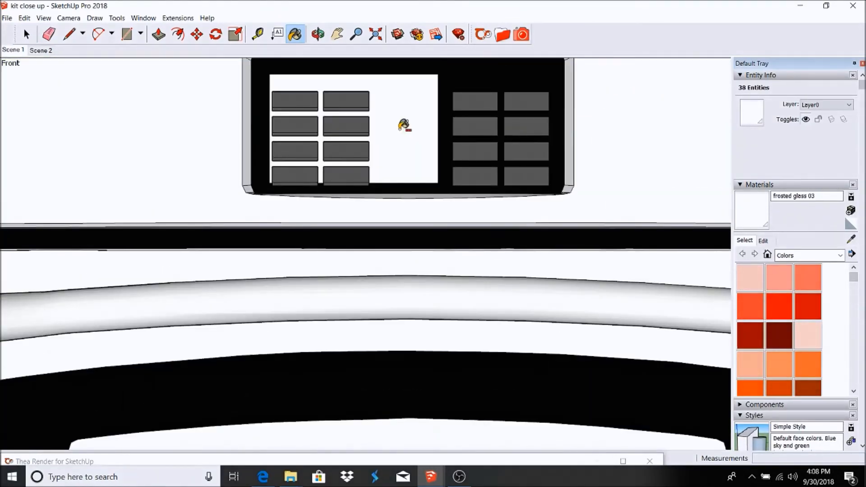
pyautogui.click(474, 99)
pyautogui.click(476, 126)
pyautogui.click(477, 152)
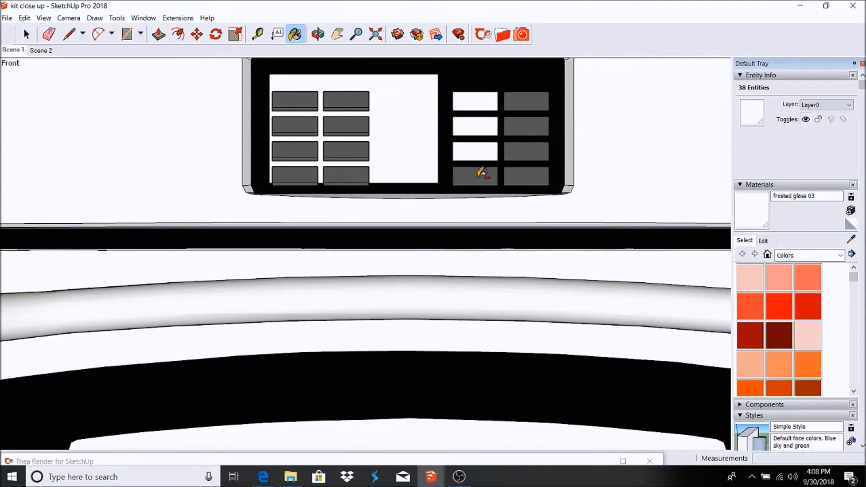
pyautogui.click(480, 173)
pyautogui.click(536, 174)
pyautogui.click(536, 150)
pyautogui.click(534, 125)
pyautogui.click(519, 101)
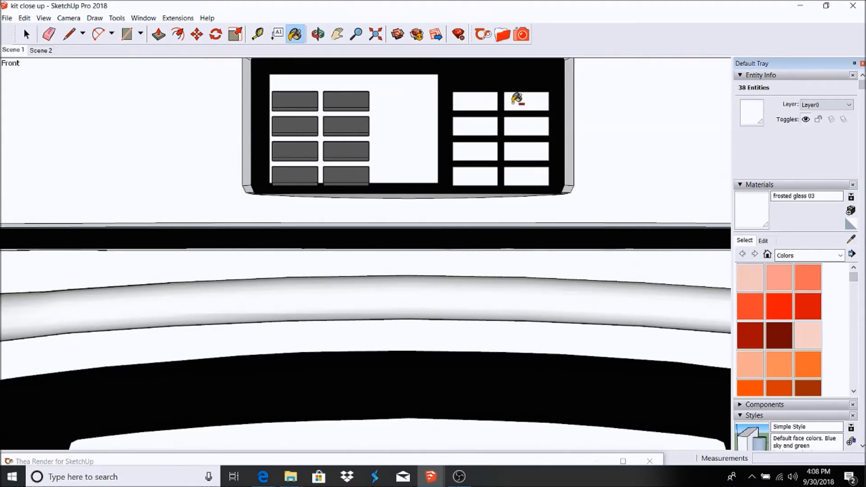